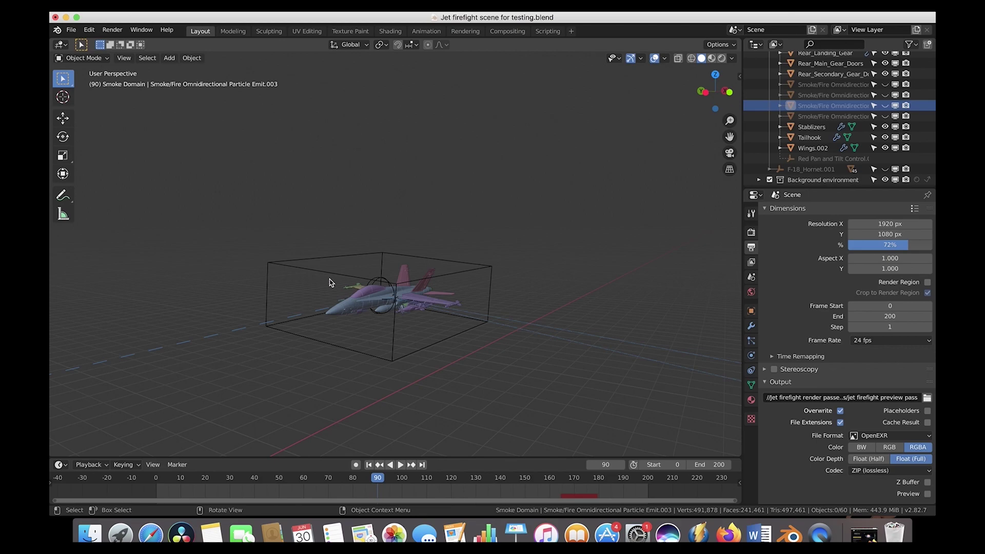
Step: Select the F-18_Hornet box control around the jet and try moving it together with the aircraft
scroll(408, 292, "down", 5)
scroll(406, 293, "right", 5, "shift")
scroll(407, 292, "down", 4)
scroll(407, 293, "right", 2)
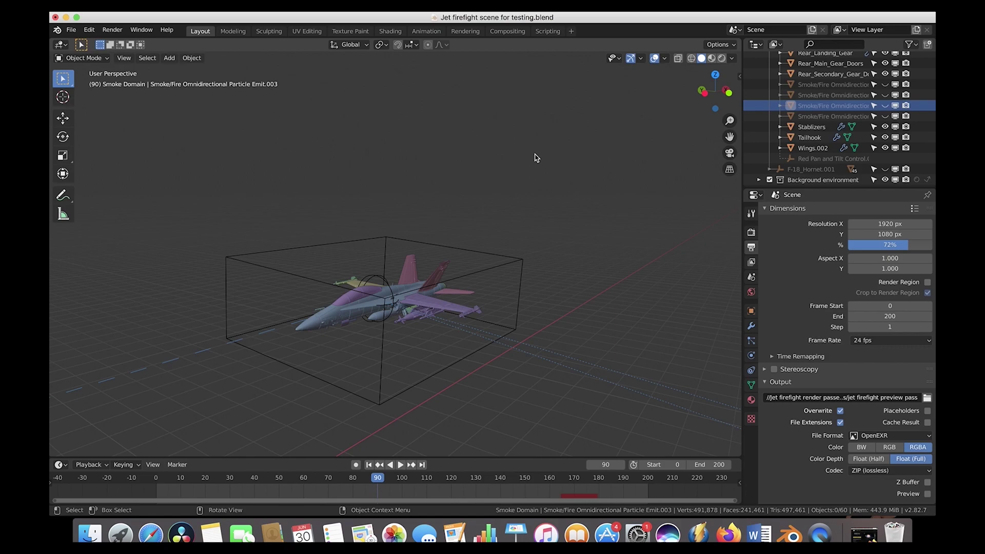
left_click(510, 262)
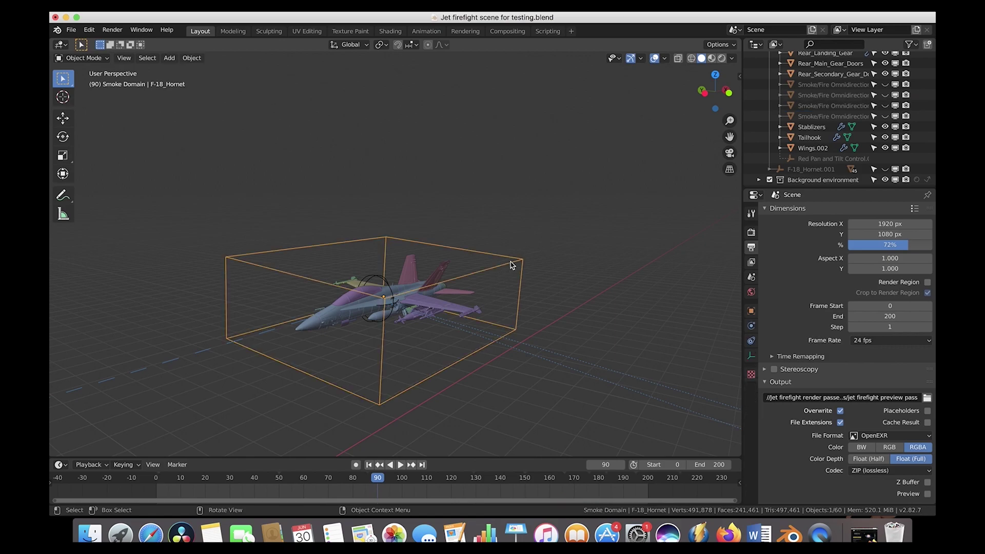
key("g")
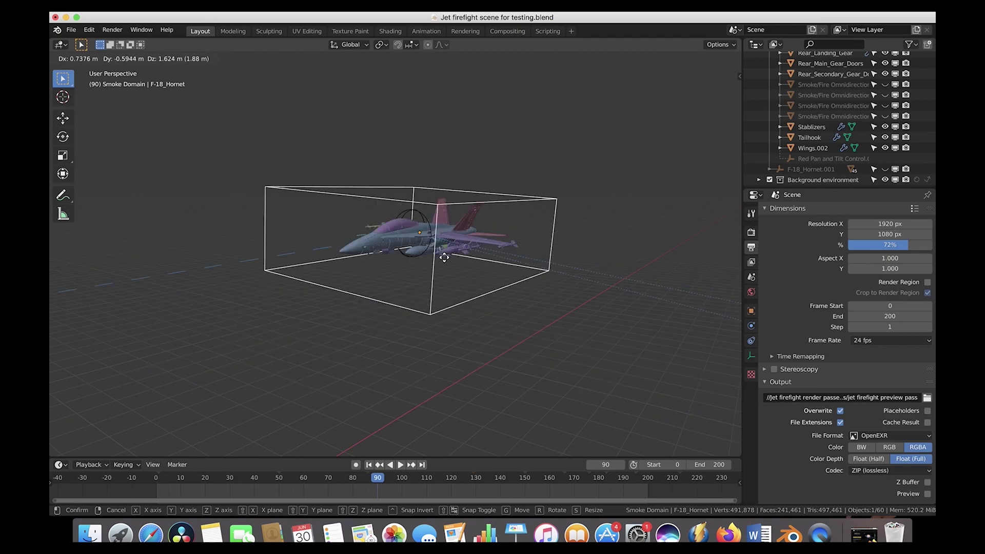
key("Escape")
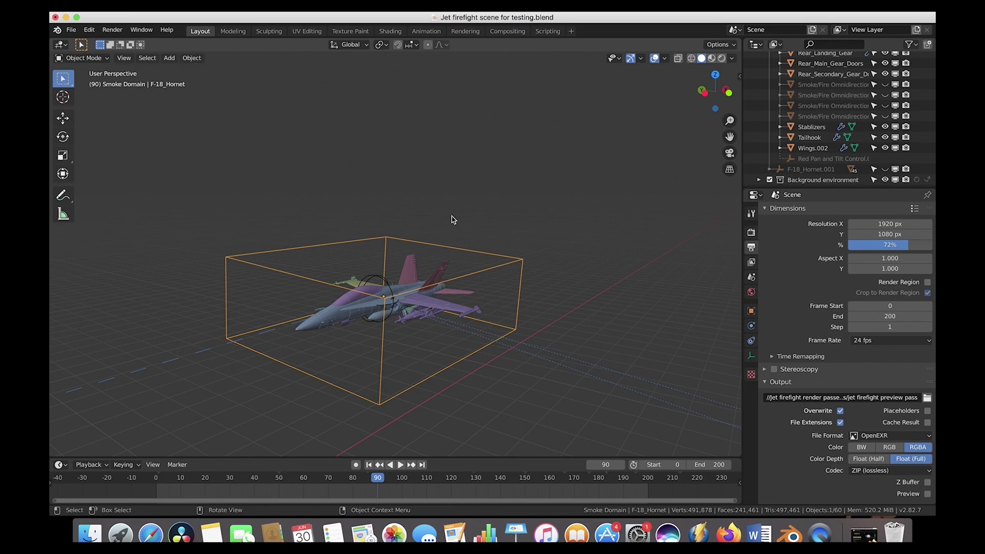
Step: Try moving the Red Pan and Tilt Control.003 empty away from the jet
scroll(453, 281, "down", 5)
scroll(453, 281, "right", 8, "shift")
scroll(453, 280, "right", 5)
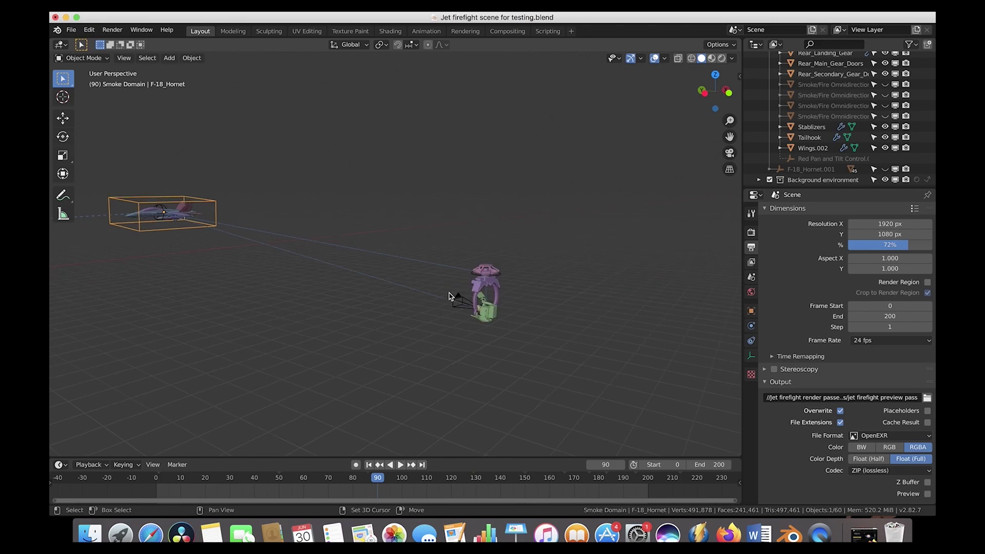
scroll(371, 253, "left", 5, "shift")
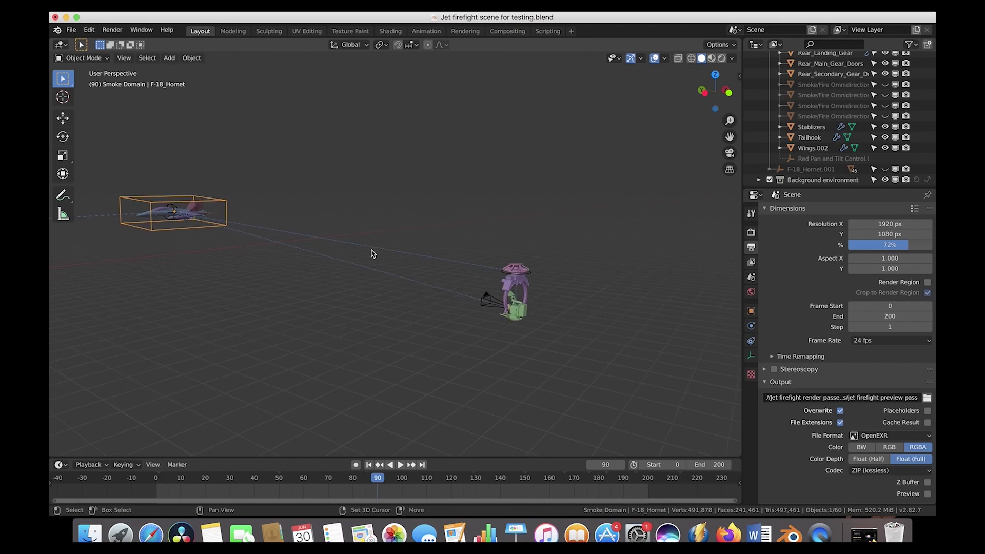
key("super+z")
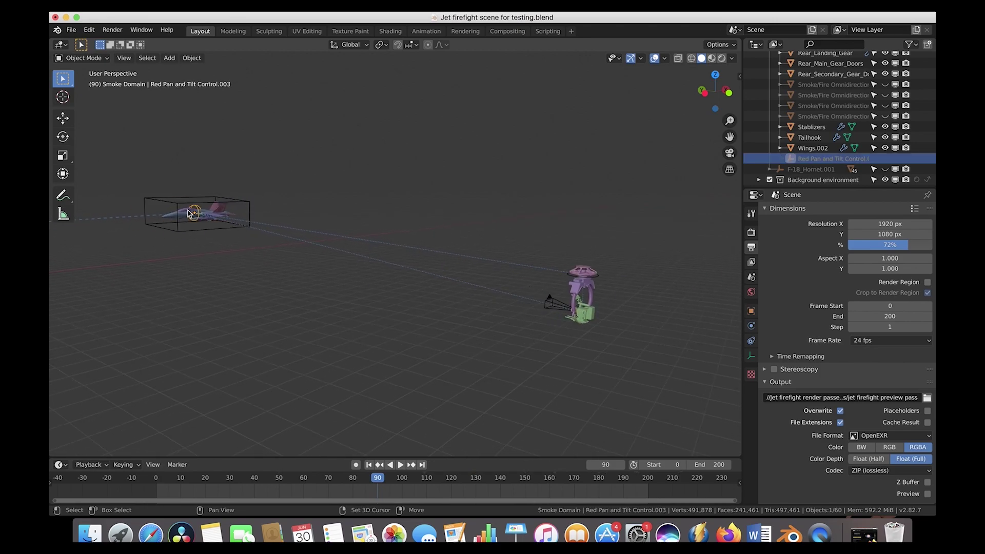
scroll(193, 212, "left", 3, "shift")
key("g")
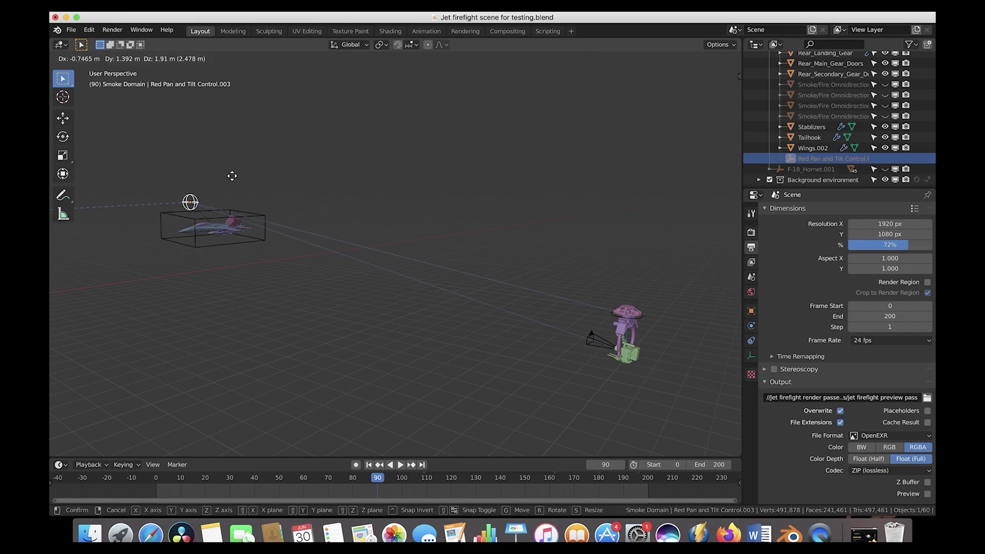
left_click(325, 249)
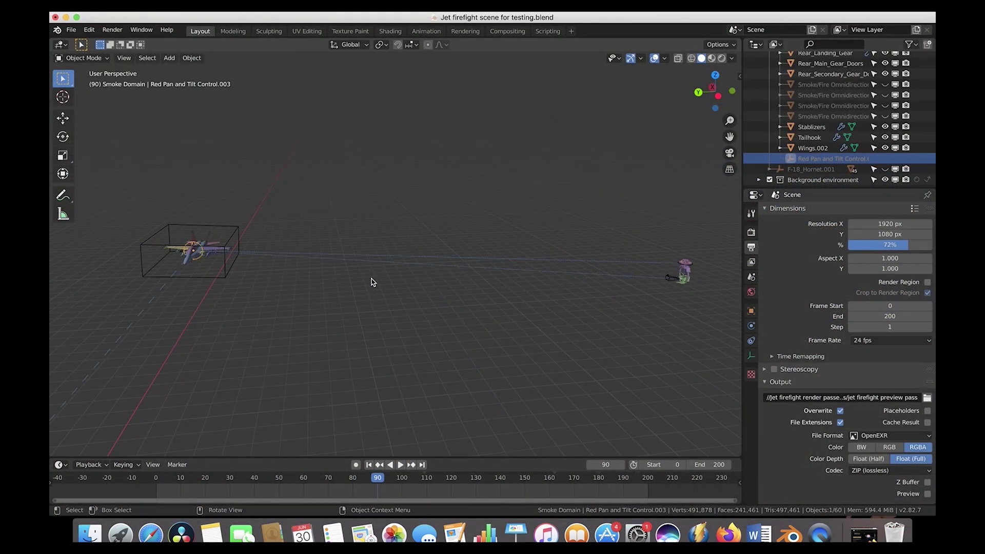
scroll(323, 292, "right", 8)
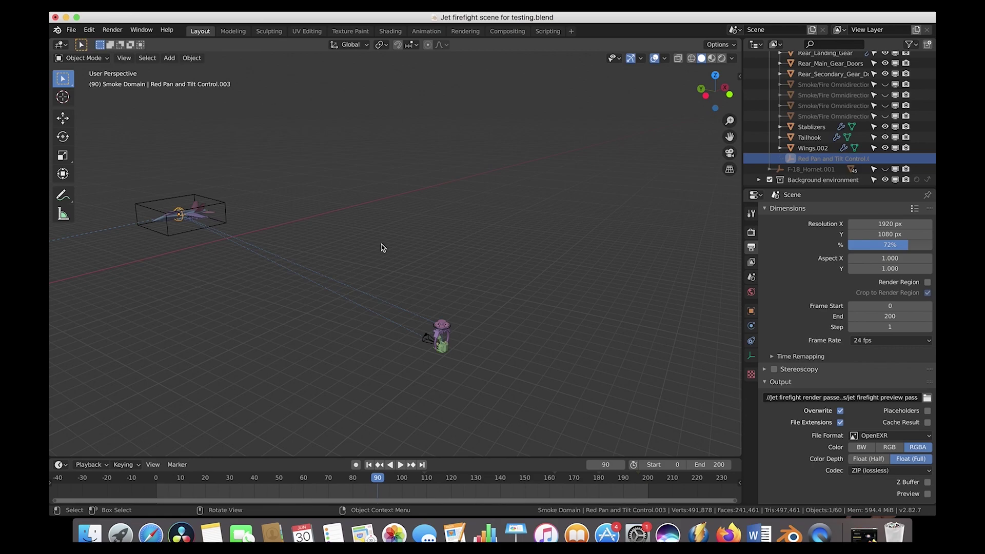
Step: Scrub the timeline from about frame 18 to frame 177 to review the jet's flight through the scene
middle_click_drag(277, 230, 279, 229)
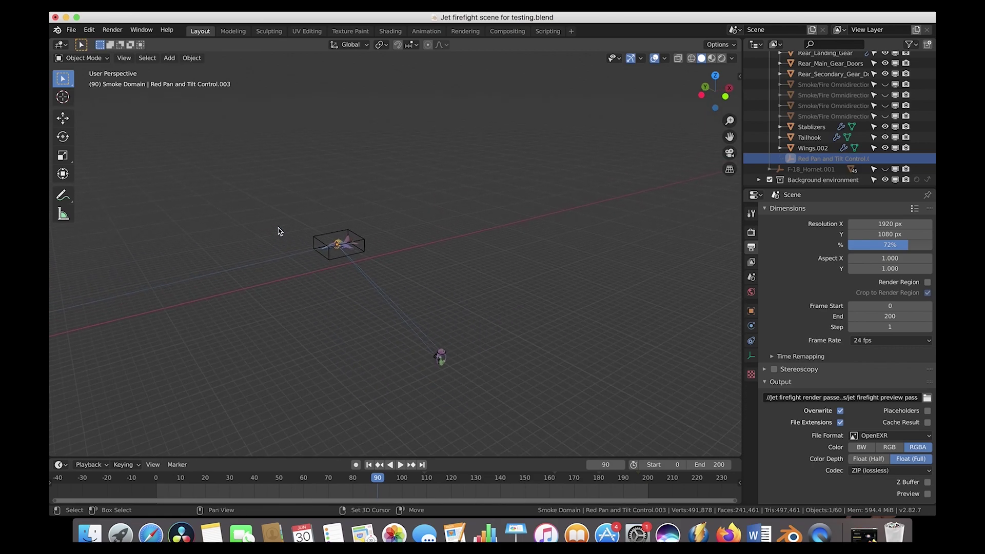
left_click(201, 479)
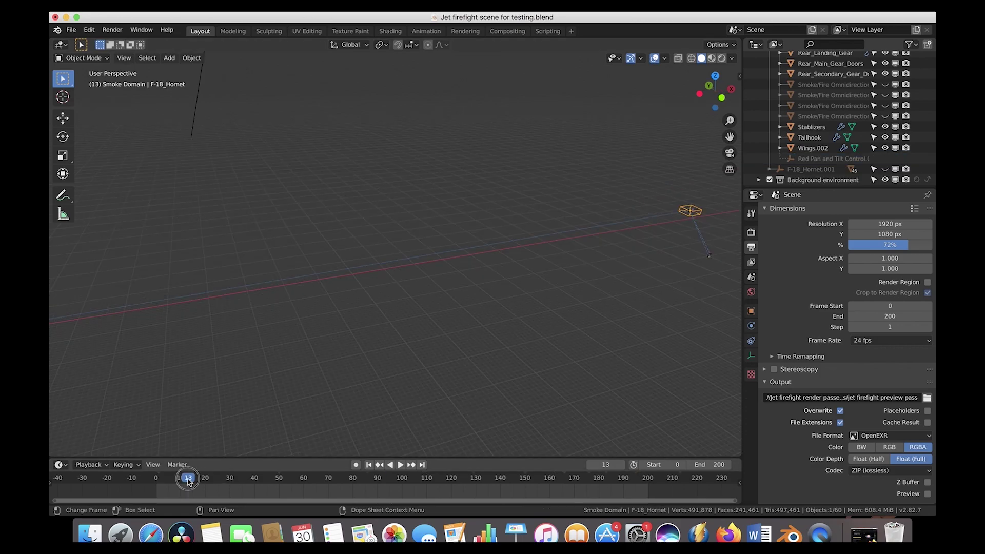
left_click_drag(188, 479, 201, 479)
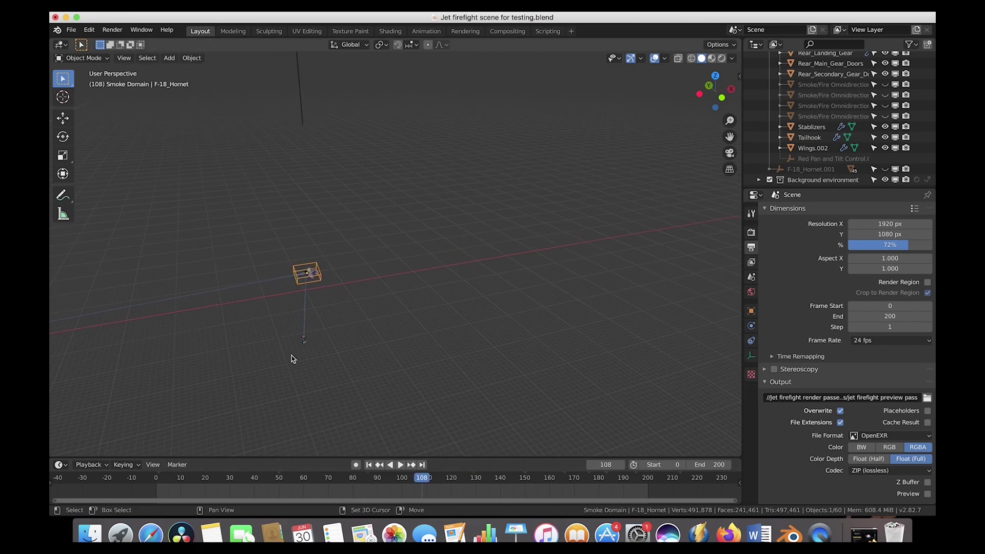
key("space")
key("space")
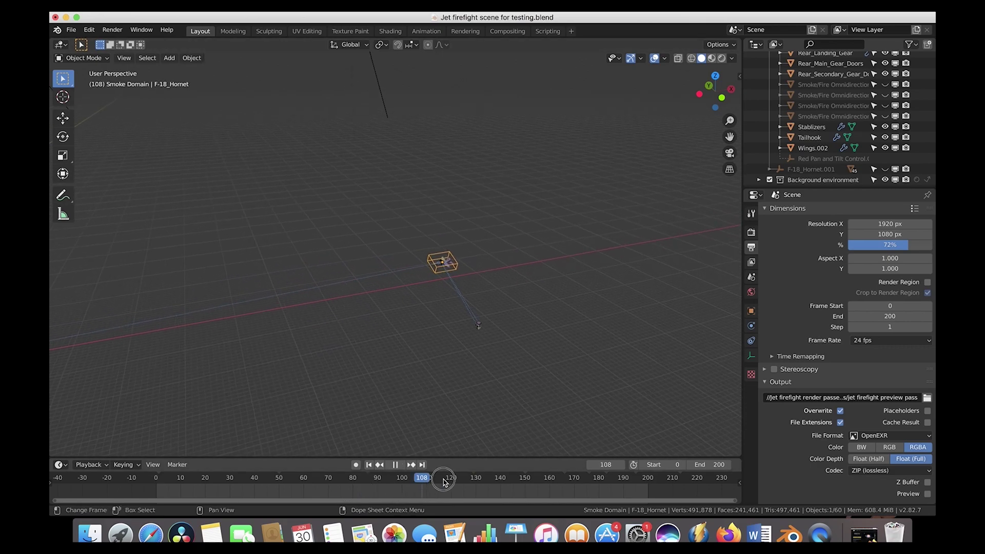
key("space")
key("KP_Decimal")
left_click_drag(492, 485, 582, 483)
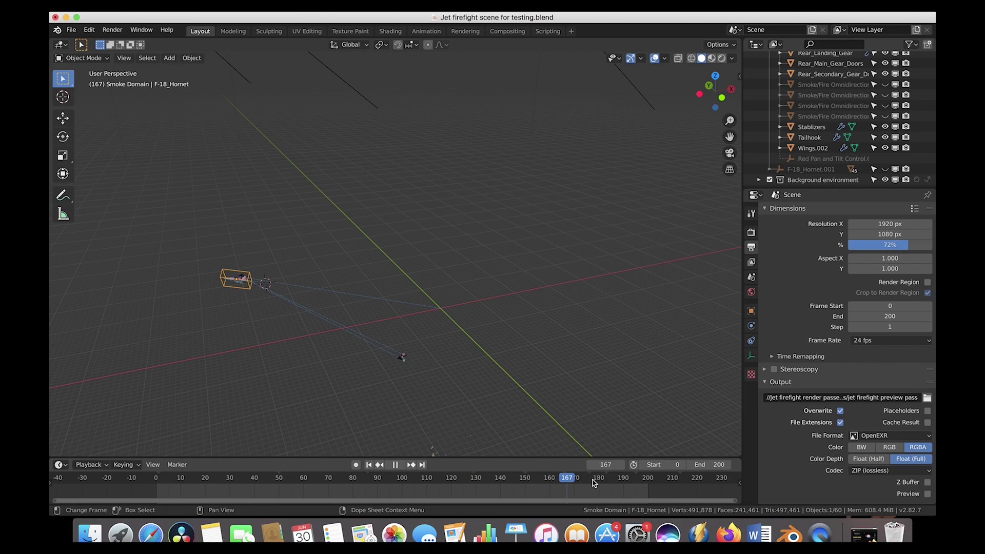
Step: Examine the jet, the pan and tilt target and the camera rig at frame 177 from several angles
scroll(477, 307, "left", 8, "shift")
scroll(477, 307, "left", 5, "shift")
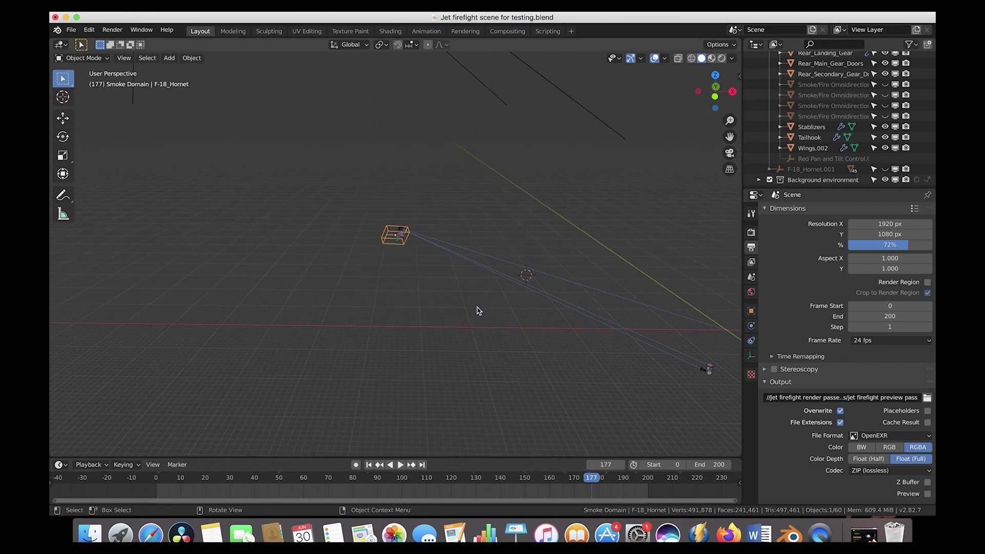
scroll(574, 308, "up", 5, "ctrl")
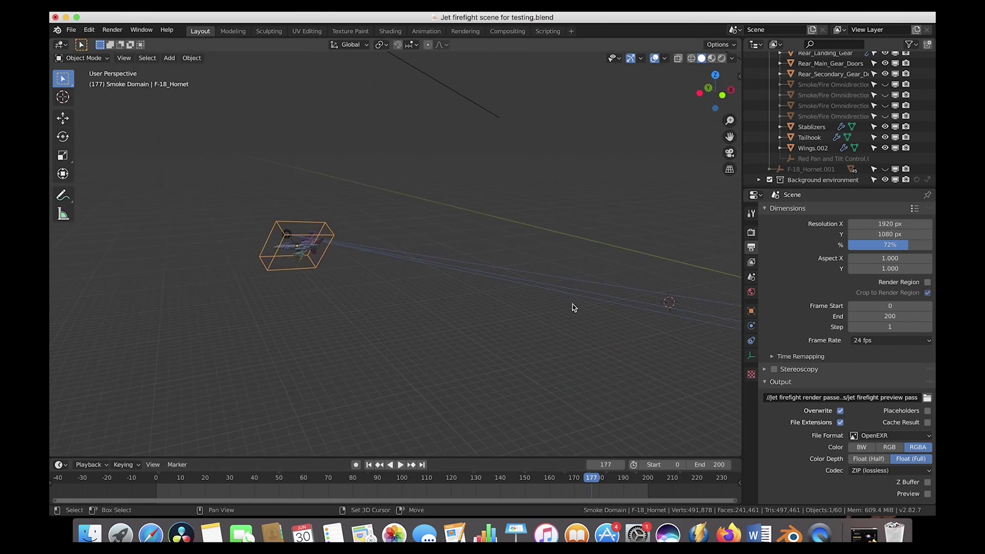
scroll(573, 308, "down", 4)
scroll(454, 335, "down", 3)
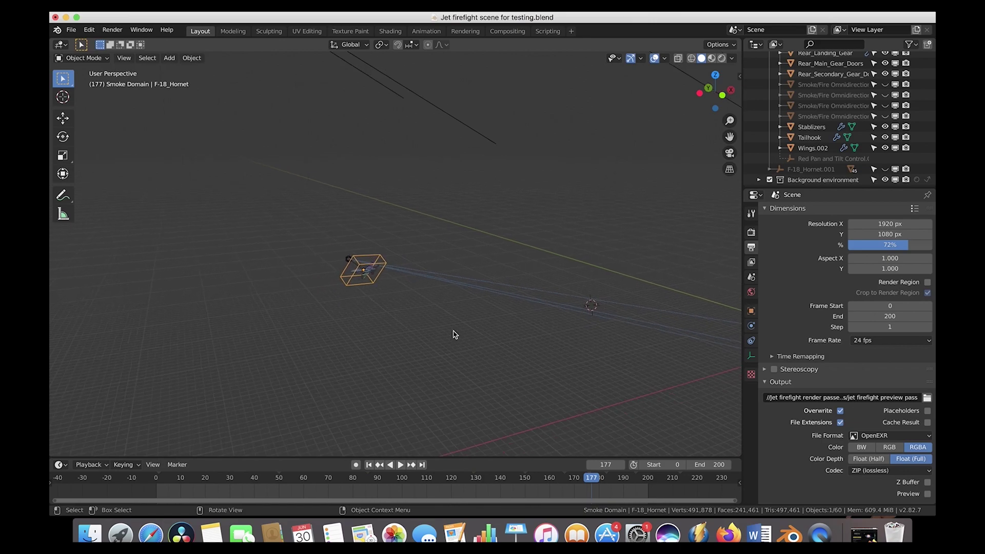
scroll(490, 281, "down", 3, "ctrl")
scroll(490, 281, "up", 5)
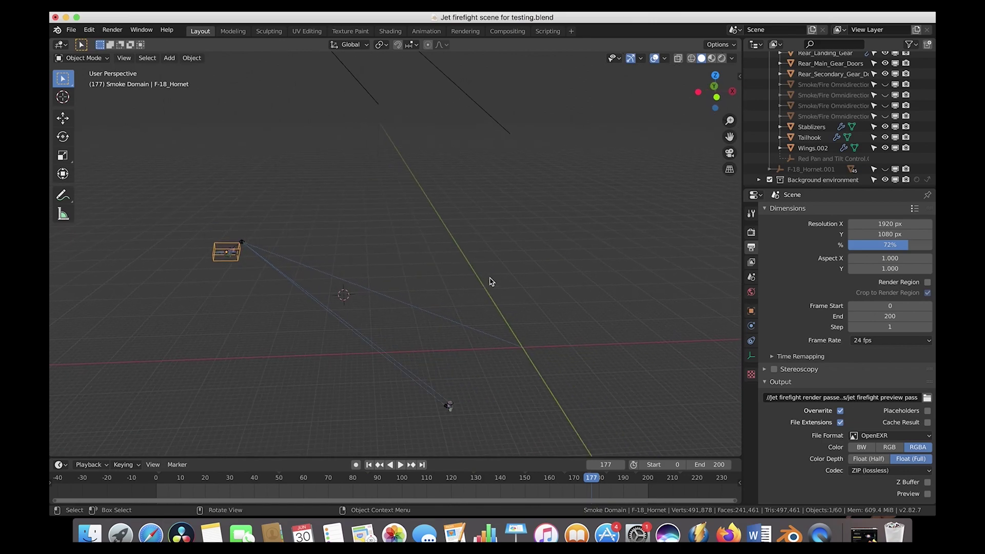
scroll(490, 281, "down", 8)
scroll(490, 281, "up", 4)
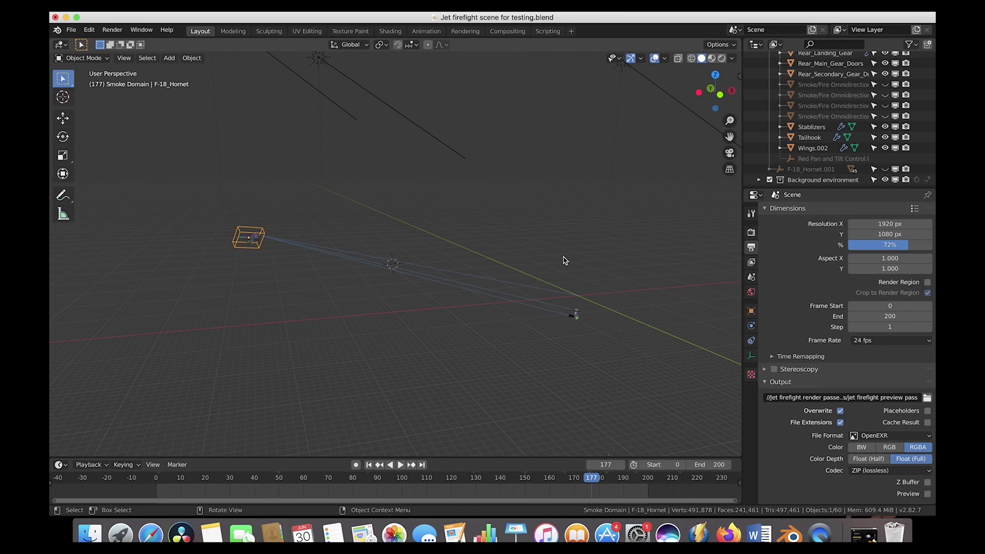
scroll(564, 257, "right", 5, "shift")
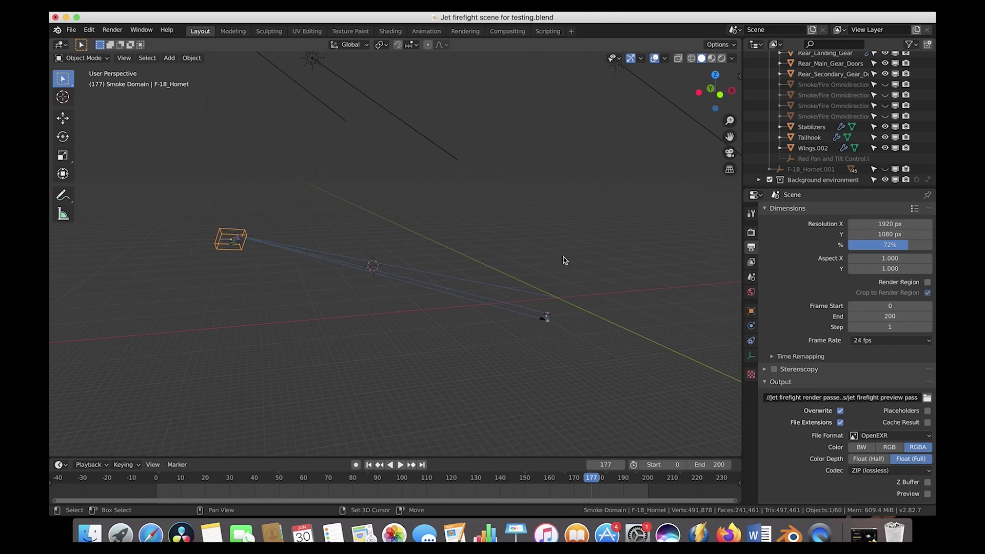
middle_click_drag(708, 259, 655, 261)
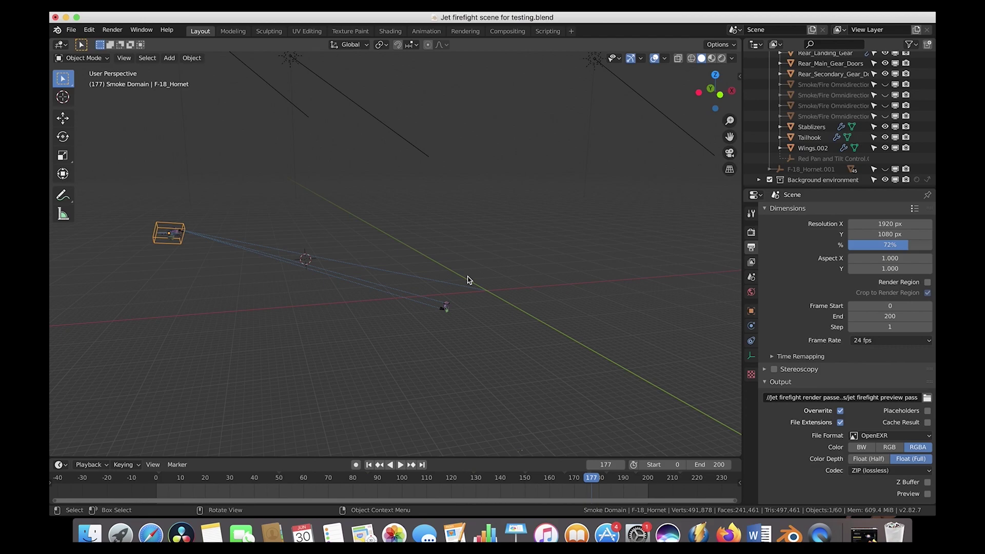
middle_click_drag(467, 280, 516, 321)
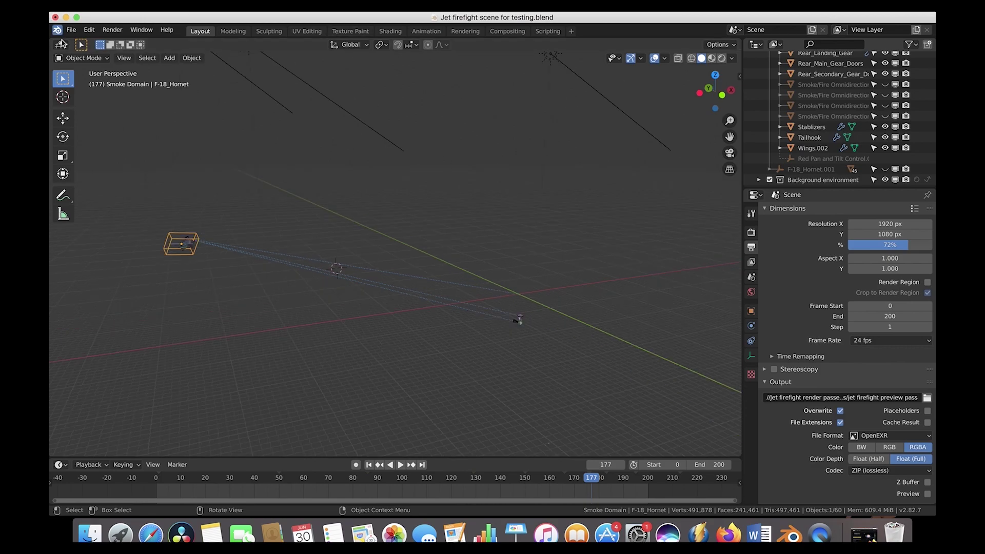
Step: Play back the rendered preview animation of the jet and close the player window
left_click(111, 29)
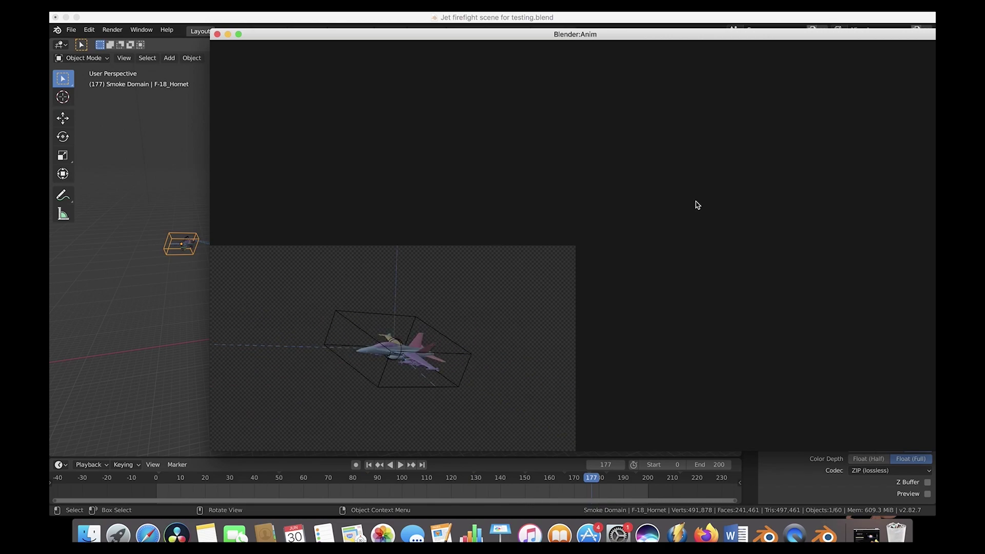
left_click(217, 34)
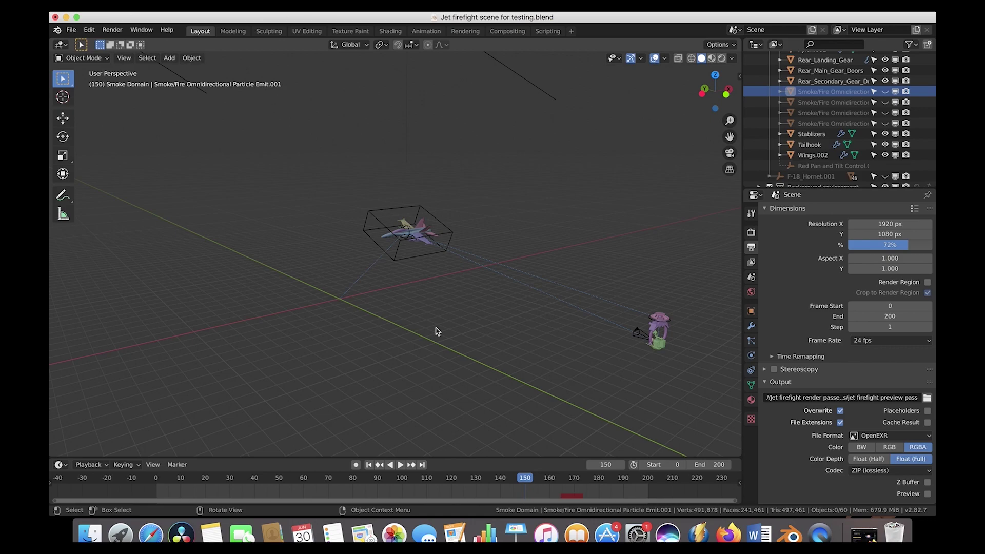
Step: Look at the KHAOS! add-on's smoke, debris and burst options in the sidebar and collapse it again
left_click(885, 103)
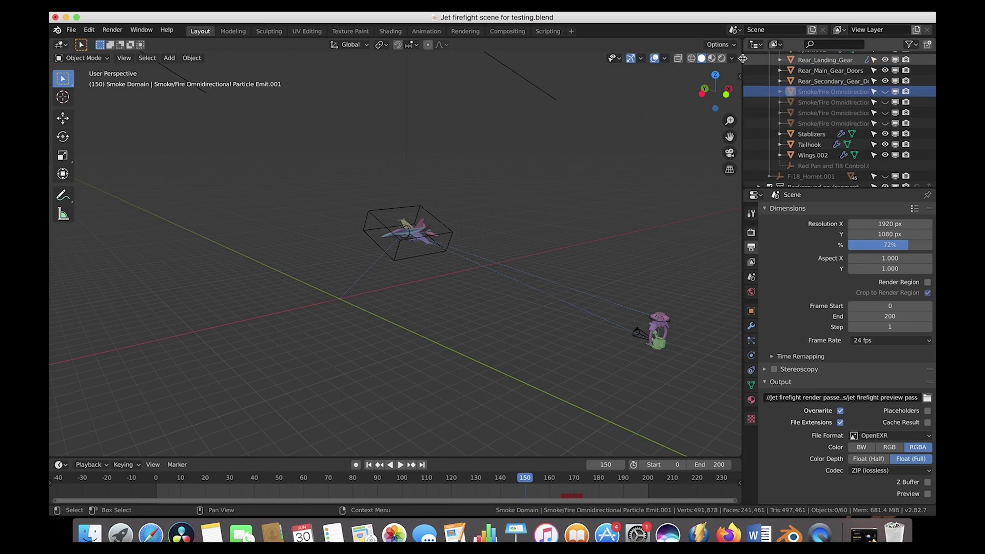
left_click(738, 76)
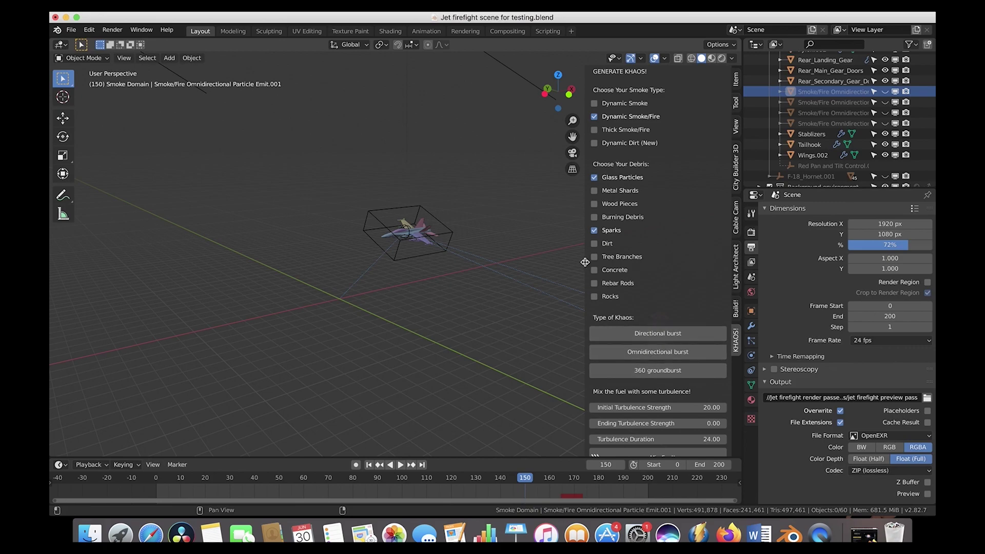
left_click_drag(585, 262, 733, 247)
Step: Unhide Smoke/Fire Omnidirectional Particle Emit.001 and select its emitter on the jet at frame 169
left_click(886, 93)
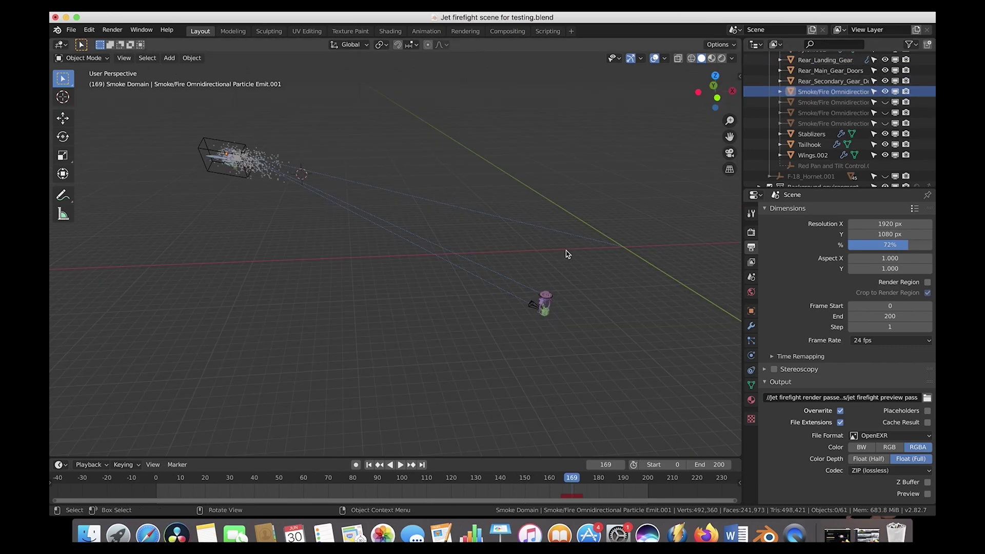
scroll(566, 253, "down", 4)
scroll(451, 241, "left", 10, "shift")
scroll(451, 241, "up", 4, "shift")
scroll(452, 241, "up", 5)
scroll(451, 241, "up", 10, "shift")
scroll(452, 241, "up", 5)
scroll(451, 241, "down", 10, "shift")
scroll(306, 220, "left", 5)
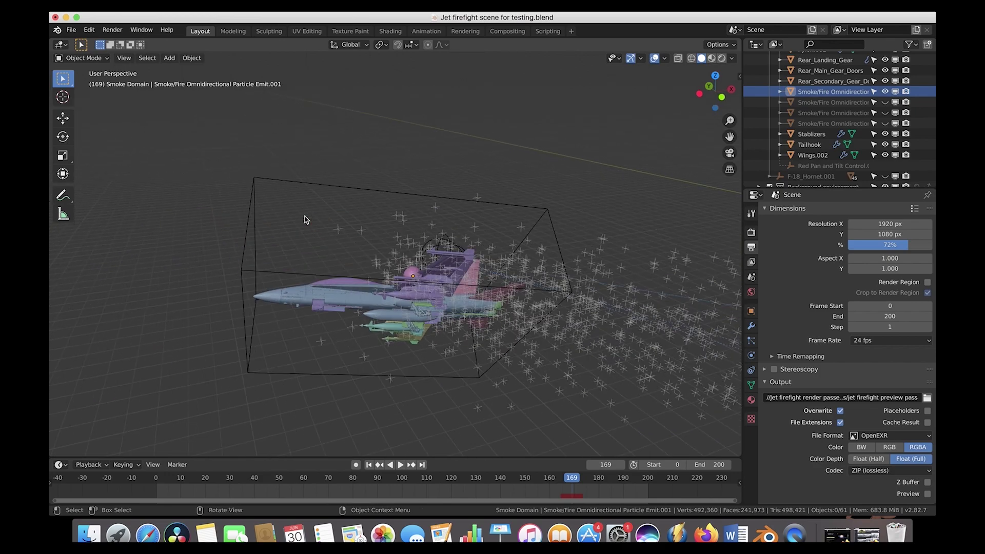
left_click(411, 276)
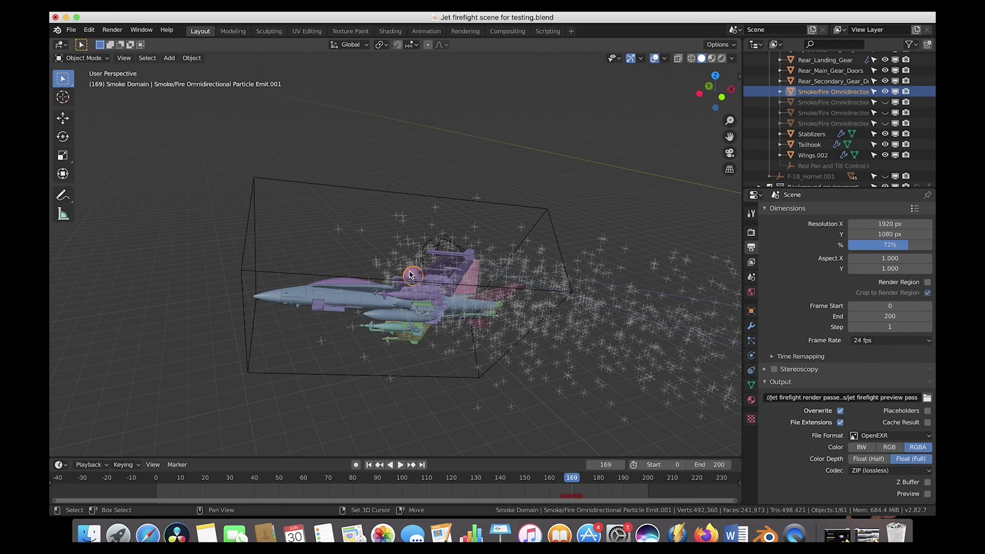
middle_click_drag(411, 276, 337, 241, "shift")
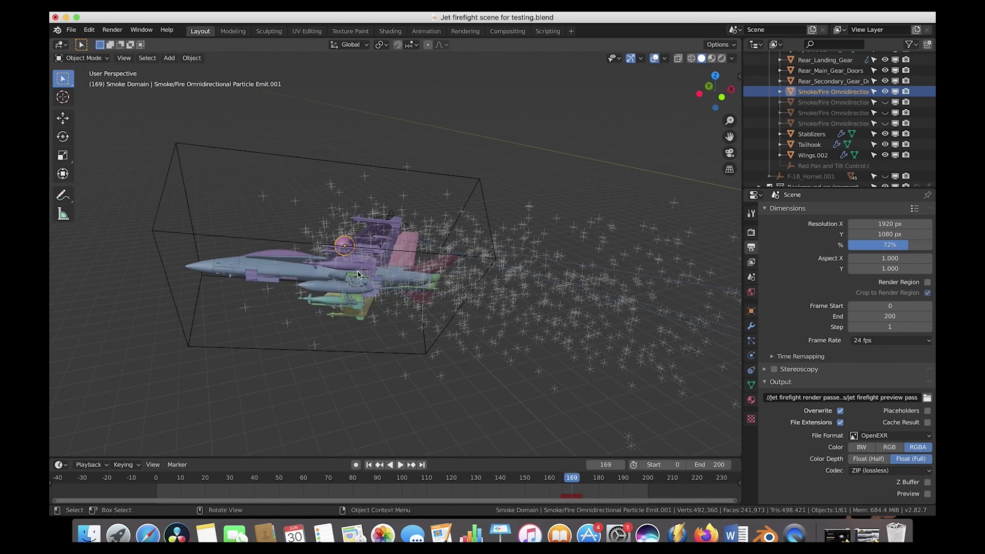
Step: Examine from several angles how the emitter's particles spread behind the moving jet at frame 169
scroll(333, 294, "down", 5, "shift")
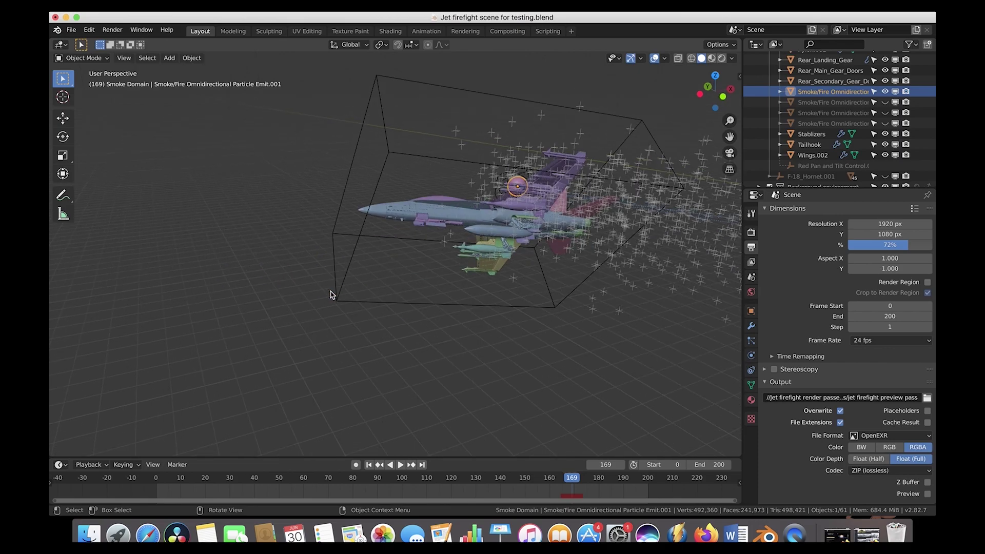
scroll(333, 294, "up", 3, "shift")
scroll(337, 264, "down", 5, "shift")
scroll(336, 257, "up", 8, "shift")
scroll(337, 269, "down", 5, "ctrl")
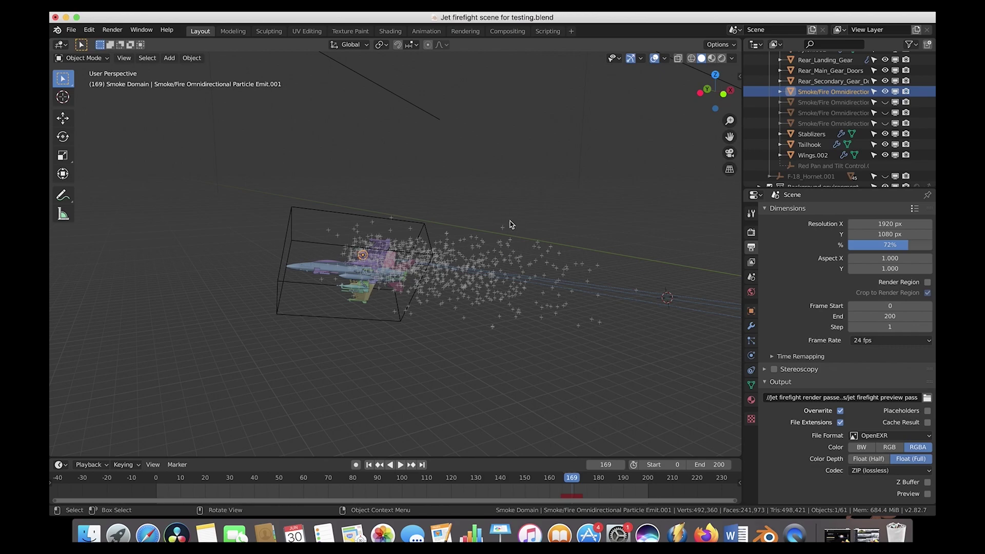
scroll(505, 279, "up", 8)
scroll(505, 280, "down", 5)
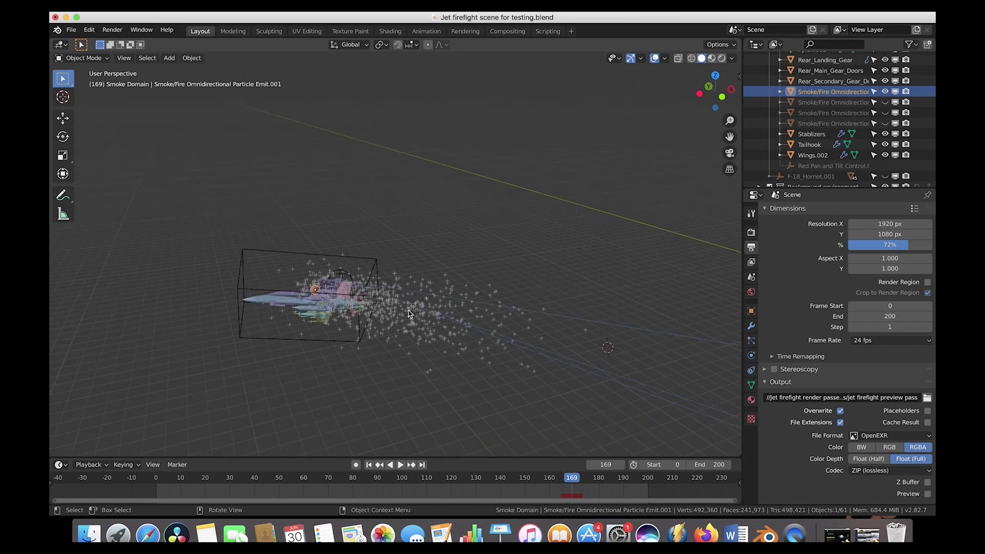
scroll(474, 305, "down", 5, "shift")
scroll(473, 305, "up", 3)
scroll(473, 305, "down", 7, "shift")
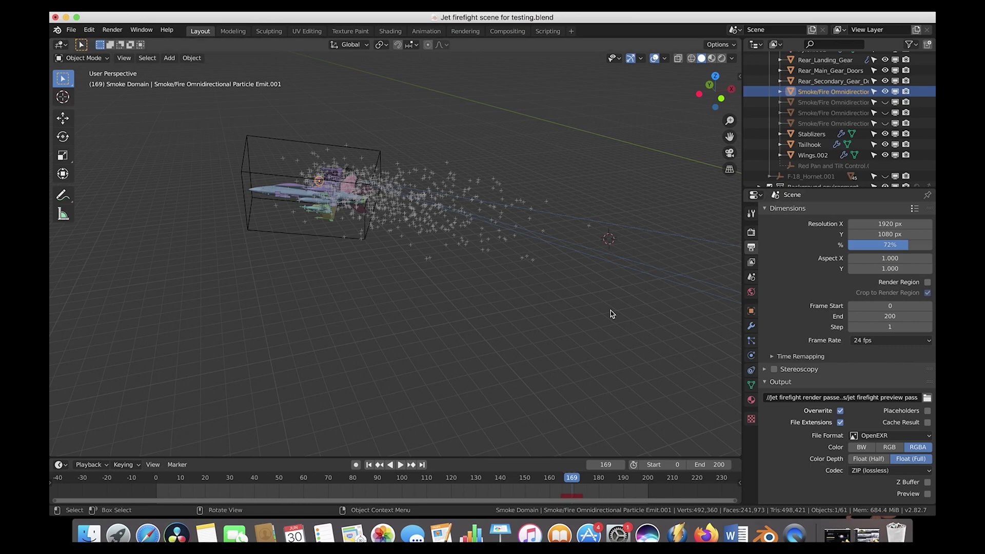
Step: Show the smoke/fire emitter's particle settings down to its Emission and Cache values
left_click(751, 342)
scroll(831, 362, "down", 1)
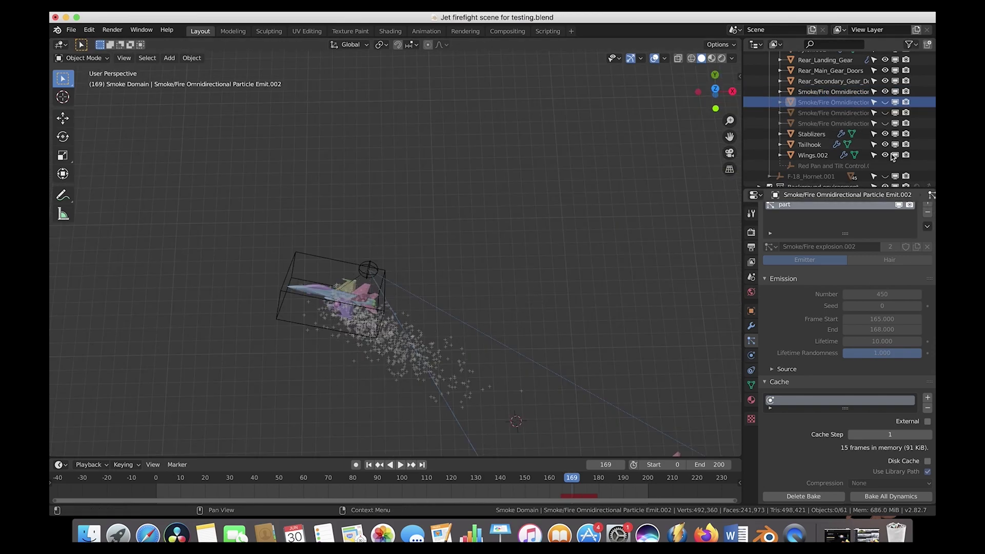
Step: Unhide the Smoke/Fire Omnidirectional Particle Emit.002 and .003 emitters and examine their particle spread at frame 169 along with Emit.002's emission settings
left_click(885, 102)
left_click(885, 113)
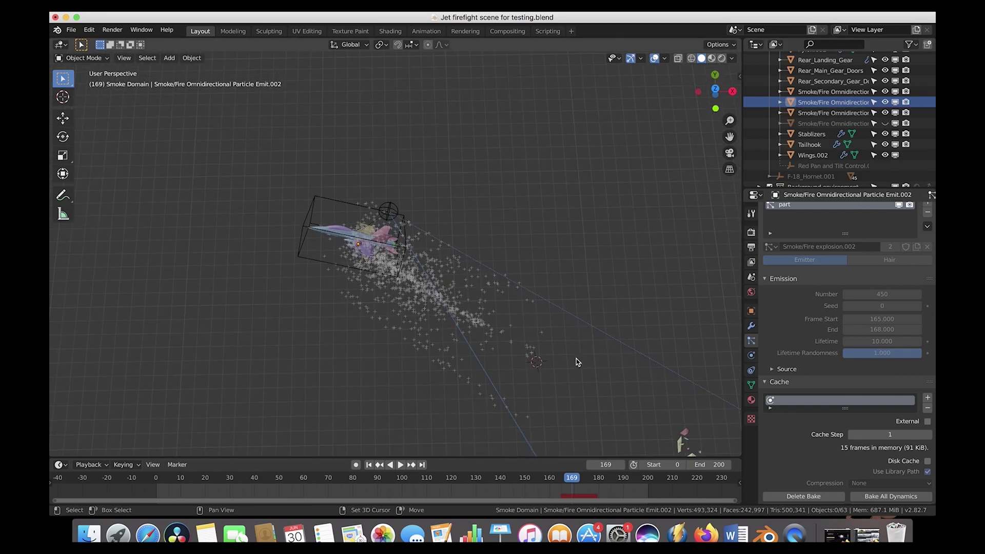
scroll(866, 294, "up", 1)
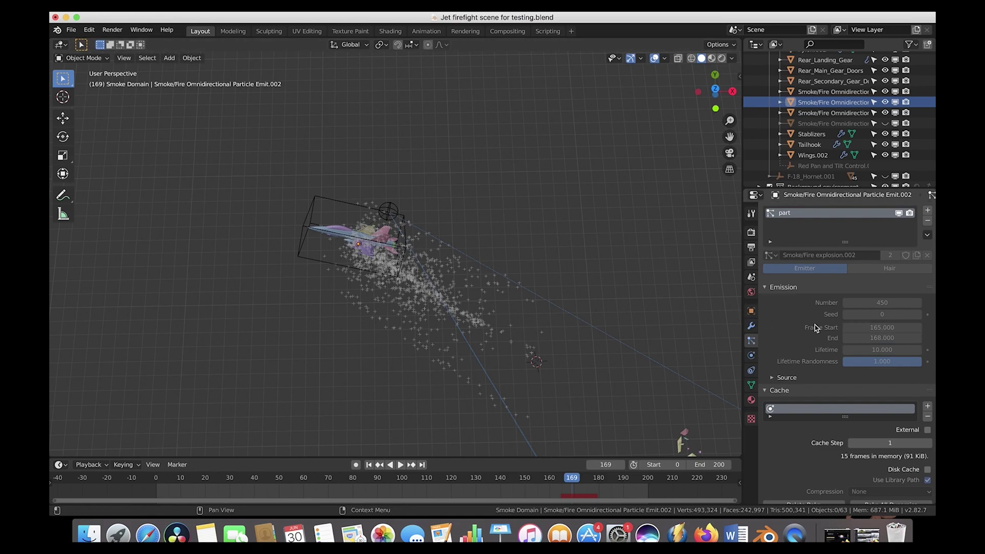
scroll(491, 320, "down", 3)
scroll(492, 320, "up", 5)
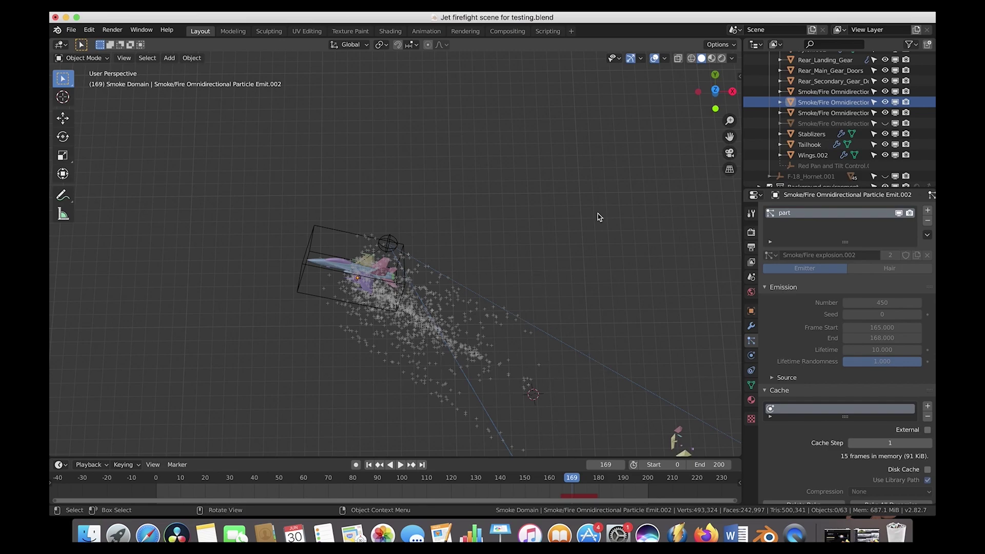
scroll(599, 213, "down", 10)
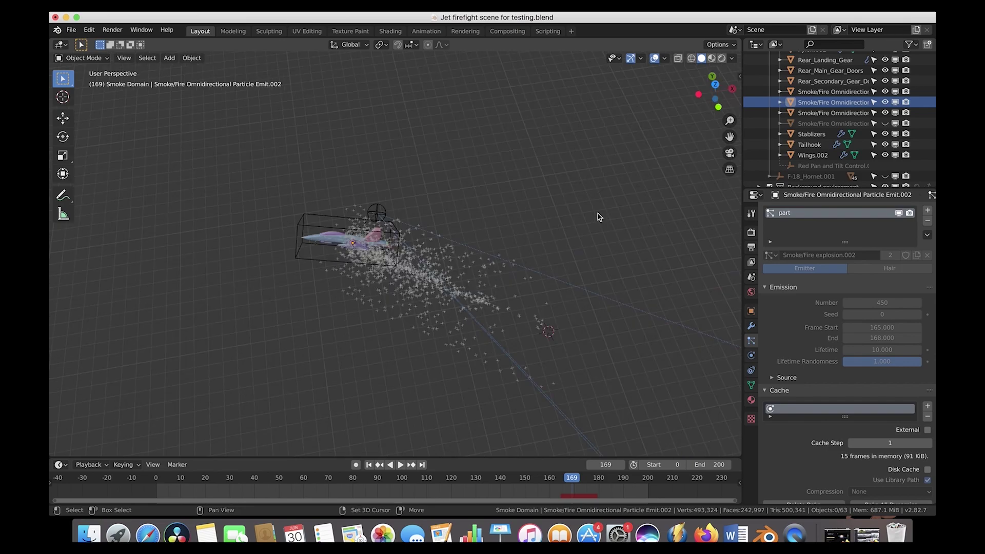
scroll(612, 208, "up", 5)
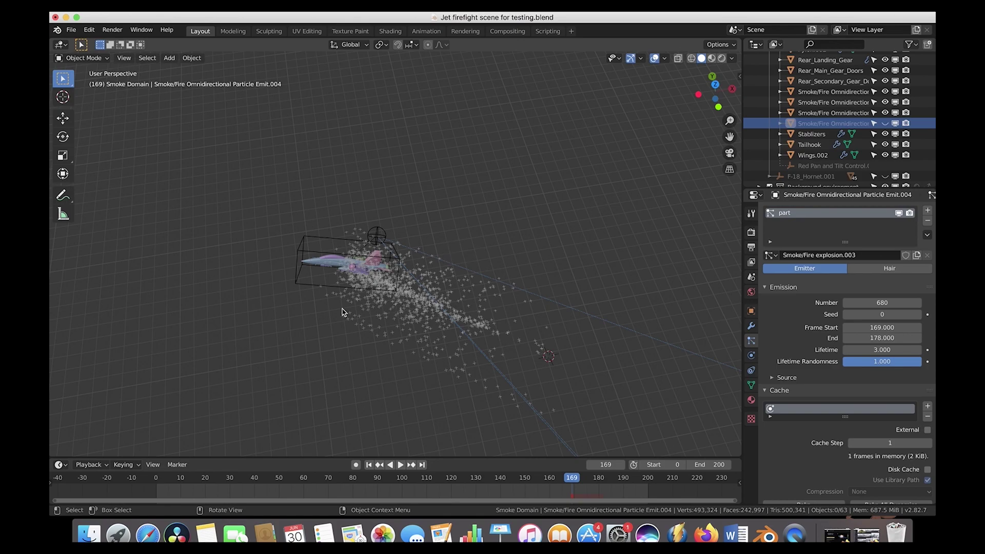
Step: Unhide Smoke/Fire Omnidirectional Particle Emit.004, hide the other three emitters, and view its particles around the jet at frame 172
left_click(884, 125)
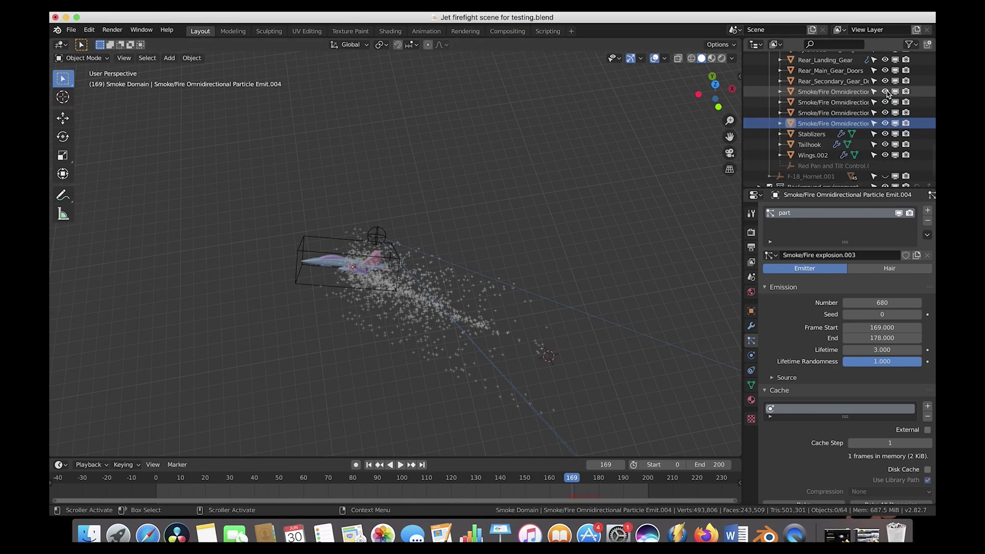
left_click_drag(885, 112, 885, 91)
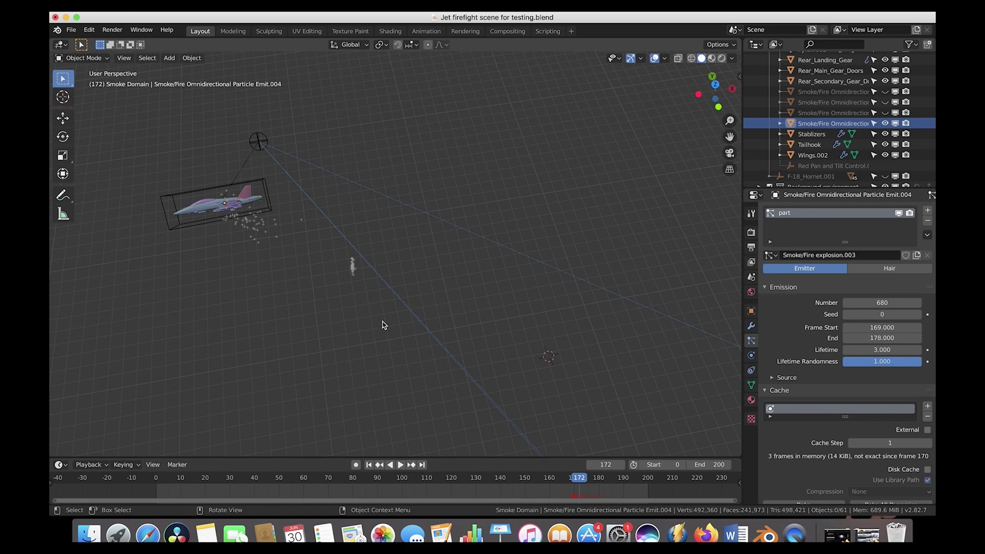
middle_click_drag(318, 282, 296, 241)
middle_click_drag(301, 308, 350, 214)
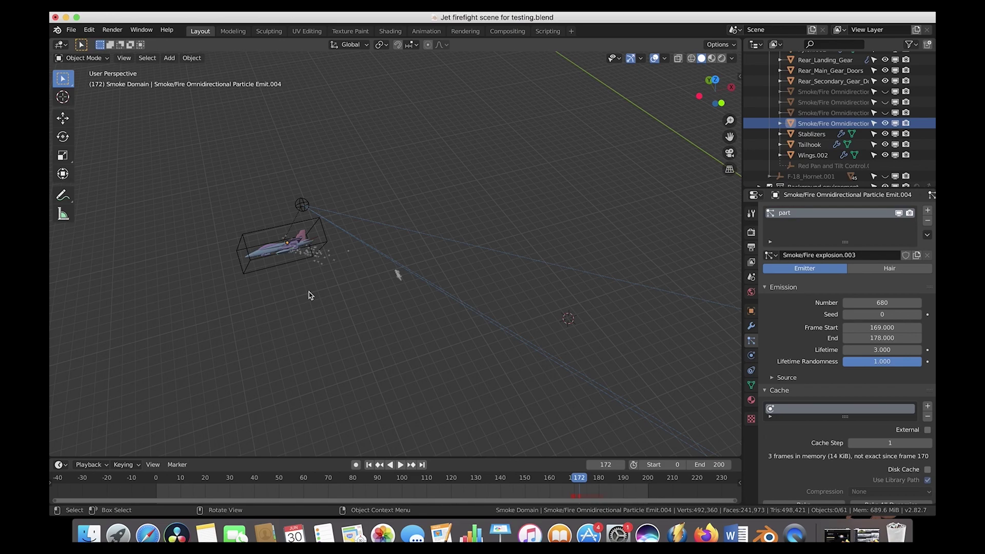
middle_click_drag(187, 340, 202, 308)
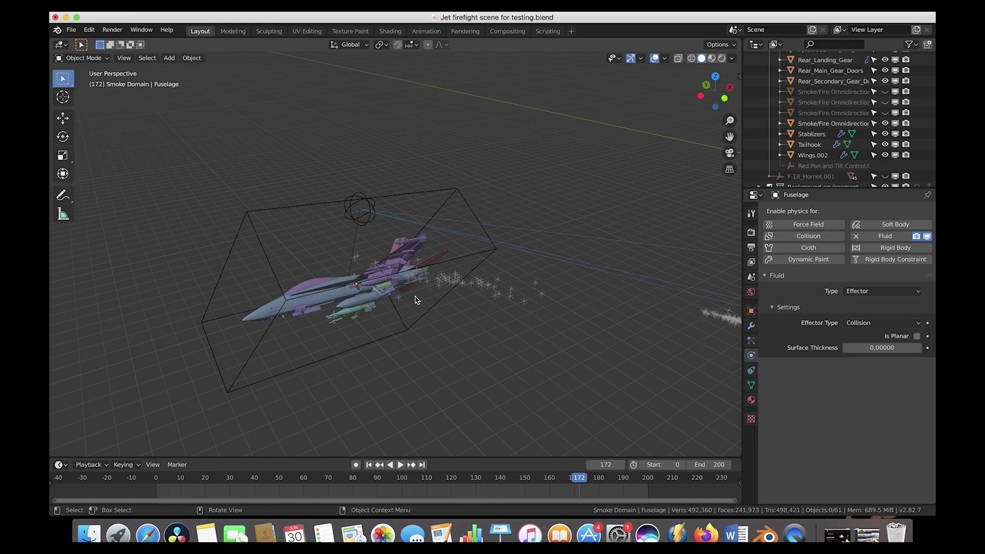
Step: Inspect the fluid physics settings of the Emit.004 emitter and of the jet's fuselage, viewing the jet from below
left_click(415, 300)
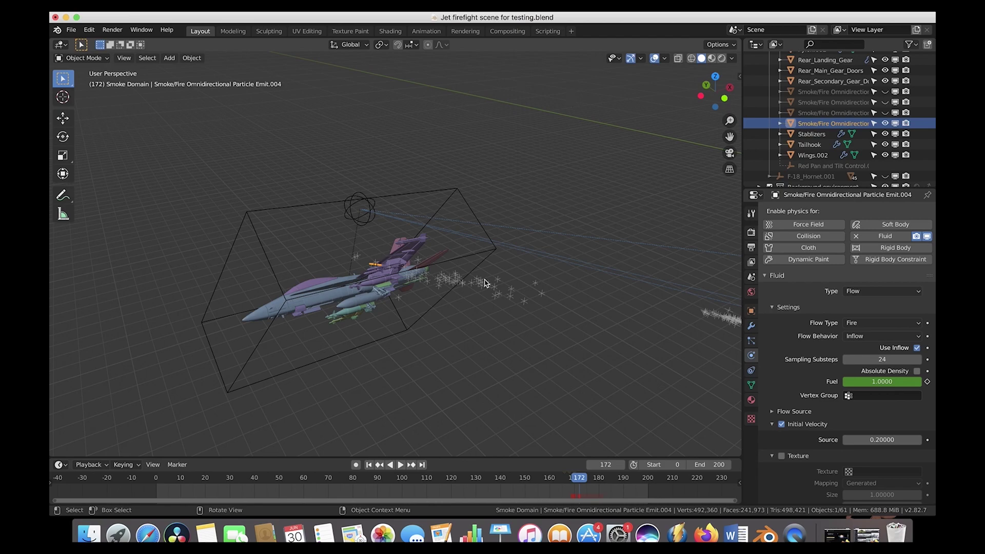
left_click(324, 306)
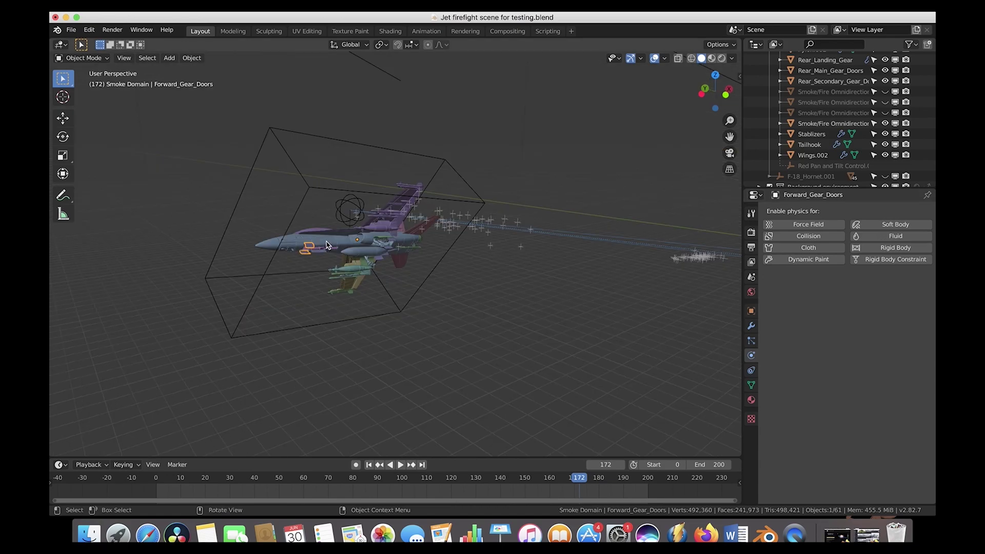
left_click(329, 245)
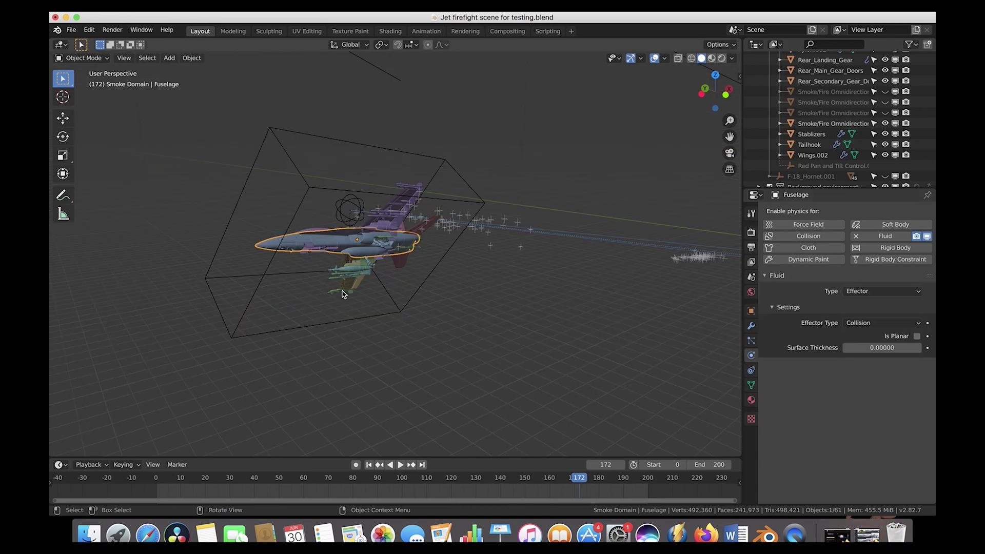
left_click(357, 288)
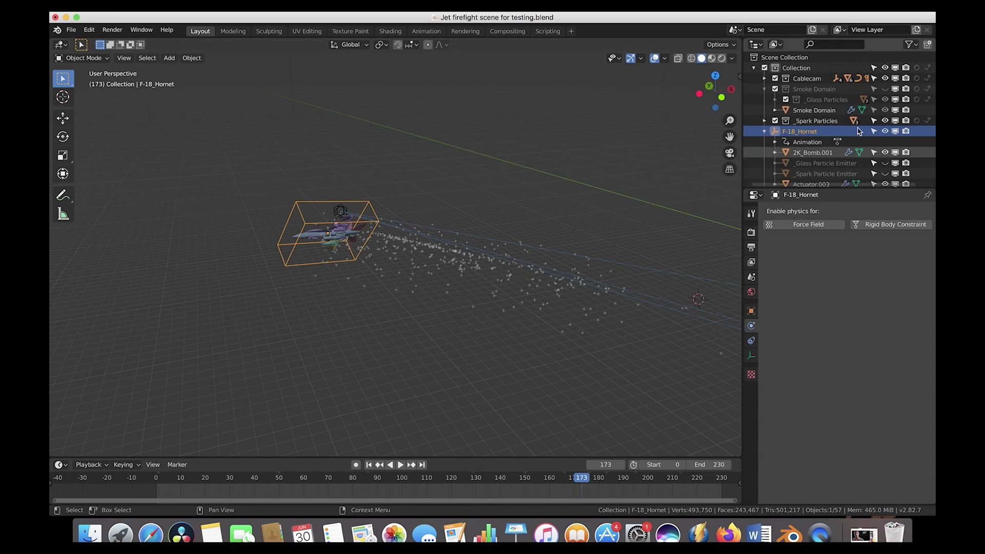
Step: Select the Smoke Domain and show its full bounds around the jet's fire trail at frame 175
left_click(814, 110)
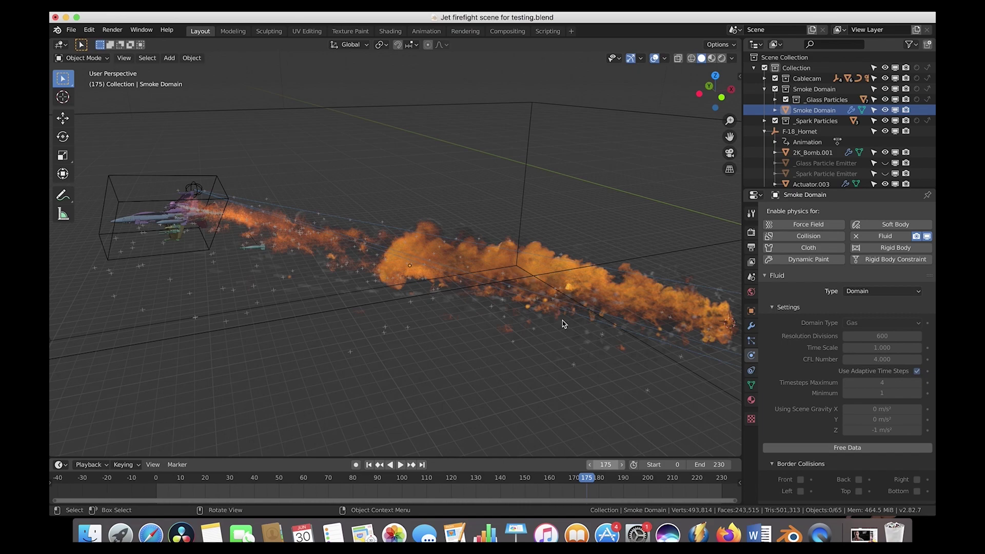
scroll(496, 313, "down", 4)
left_click(422, 211)
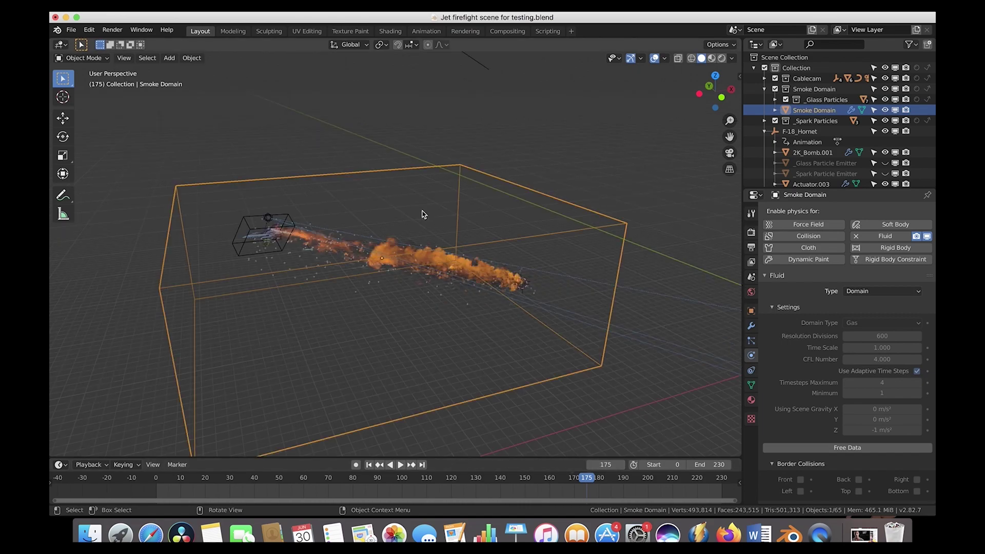
scroll(726, 303, "down", 3)
scroll(759, 303, "down", 2, "ctrl")
scroll(514, 297, "down", 2)
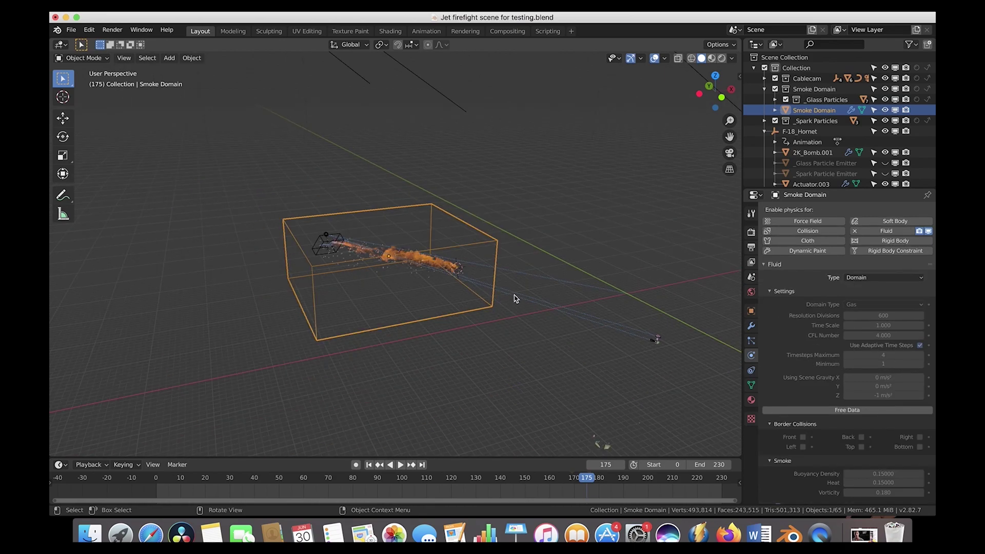
Step: Examine the Smoke Domain from different angles and review its fluid settings down to Noise and Cache
middle_click_drag(514, 297, 454, 273)
scroll(492, 310, "up", 3)
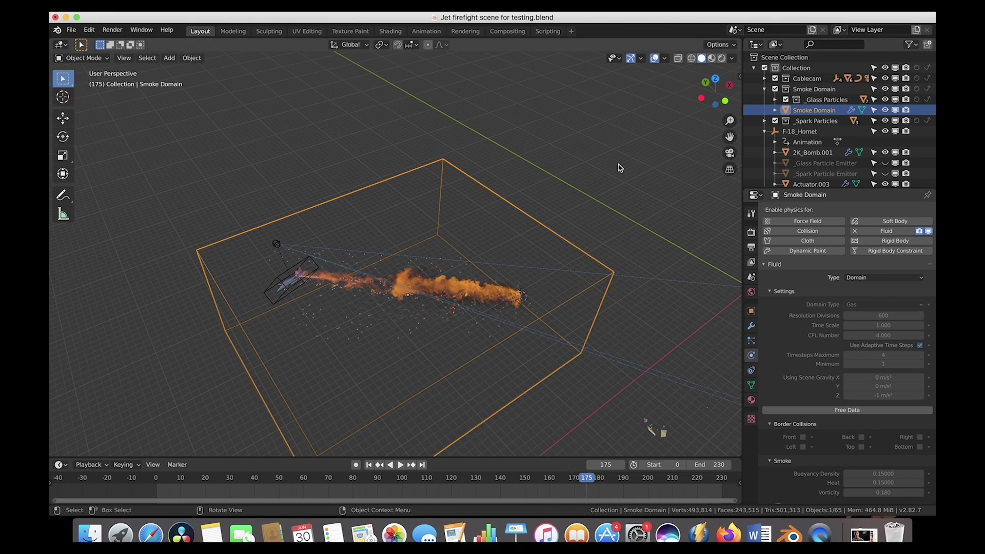
scroll(619, 167, "left", 2)
middle_click_drag(620, 168, 495, 301)
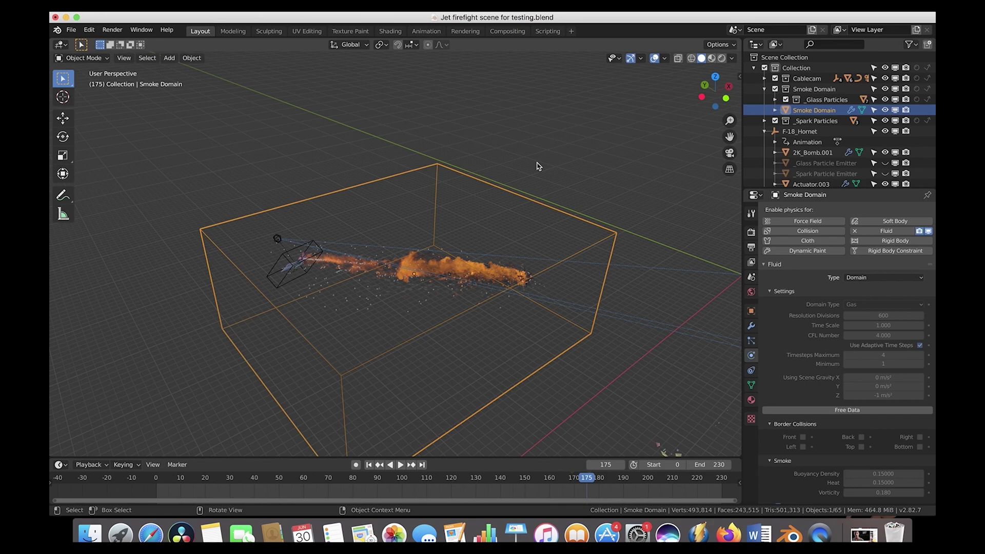
scroll(809, 325, "down", 12)
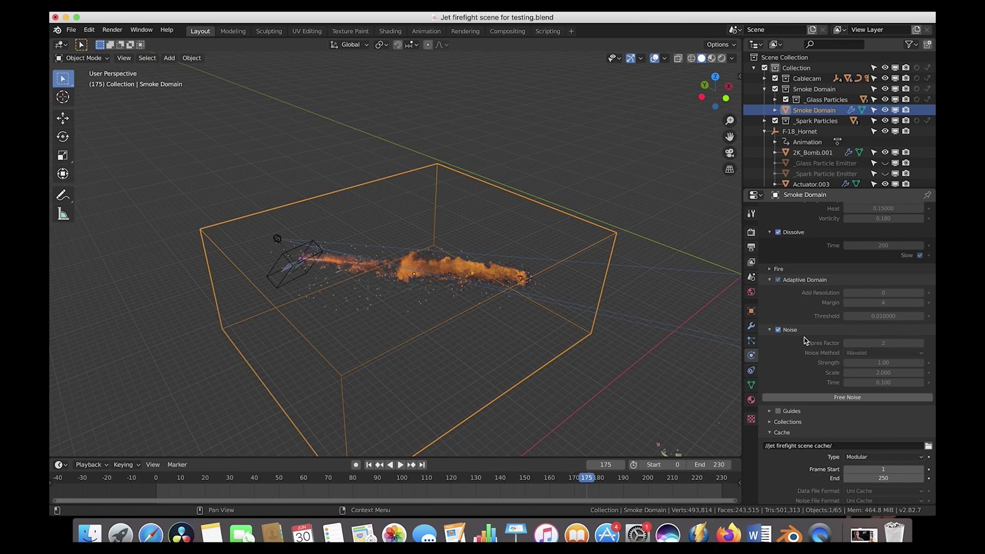
scroll(815, 357, "up", 10)
Step: Switch to the Shading workspace and look closely at the KHAOS Fire Shader nodes of the Smoke Domain Material
left_click(391, 31)
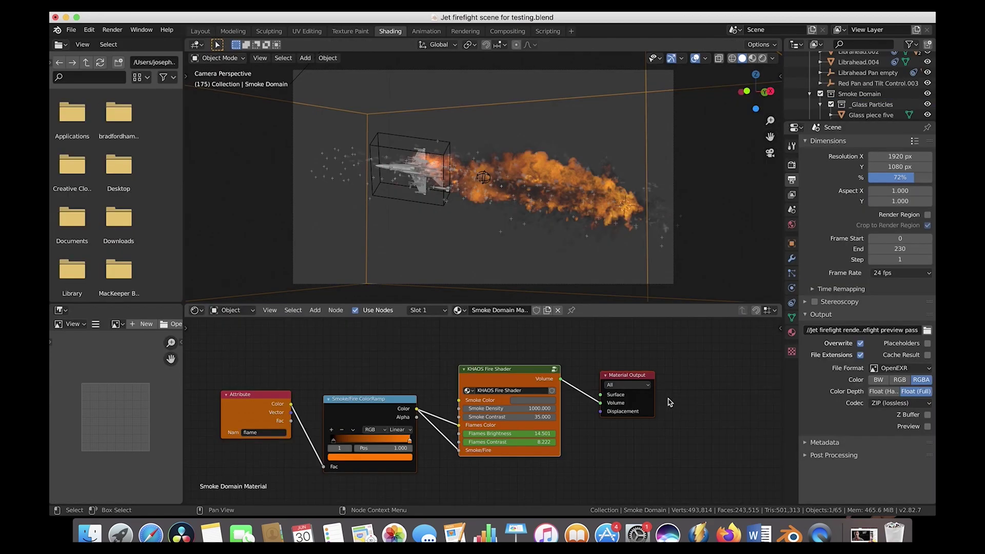
scroll(468, 395, "up", 1)
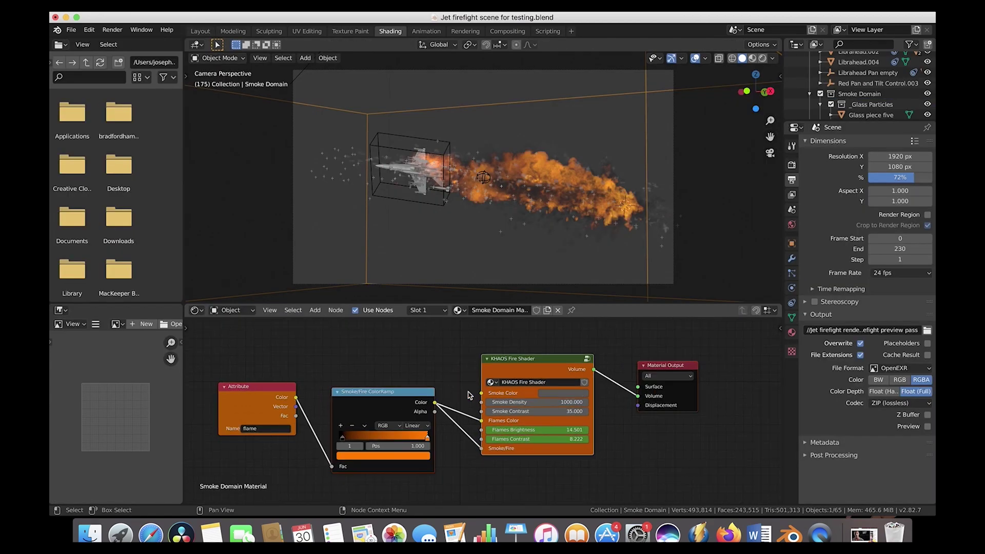
middle_click_drag(468, 395, 485, 396)
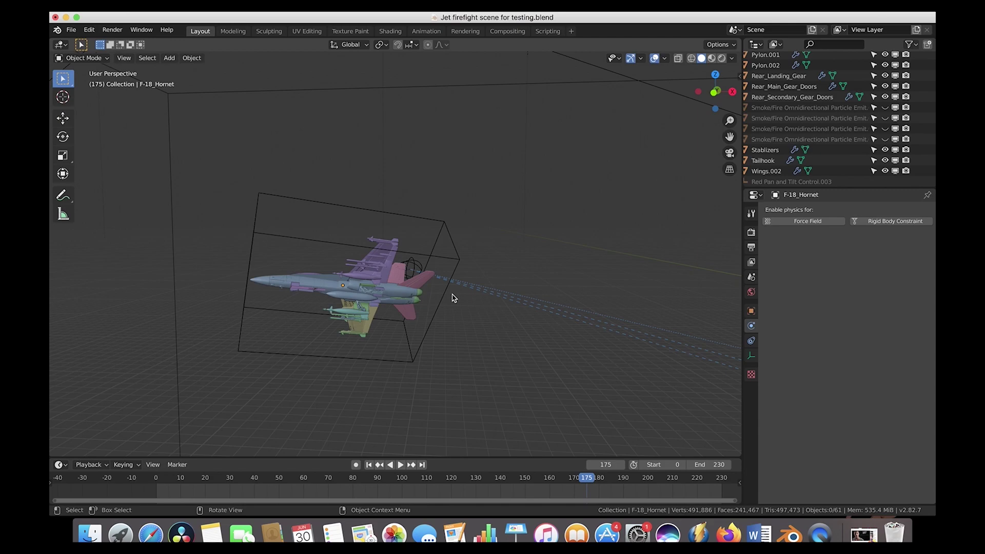
Step: Select the jet's Actuator.003 wing assembly, then look over the KHAOS! add-on's smoke and debris options and collapse its sidebar
left_click(365, 268)
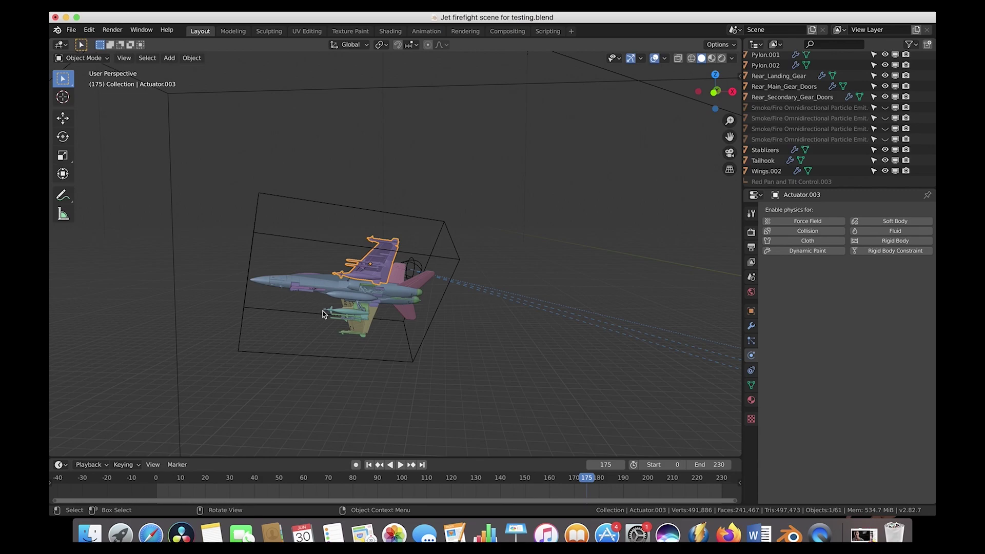
key("n")
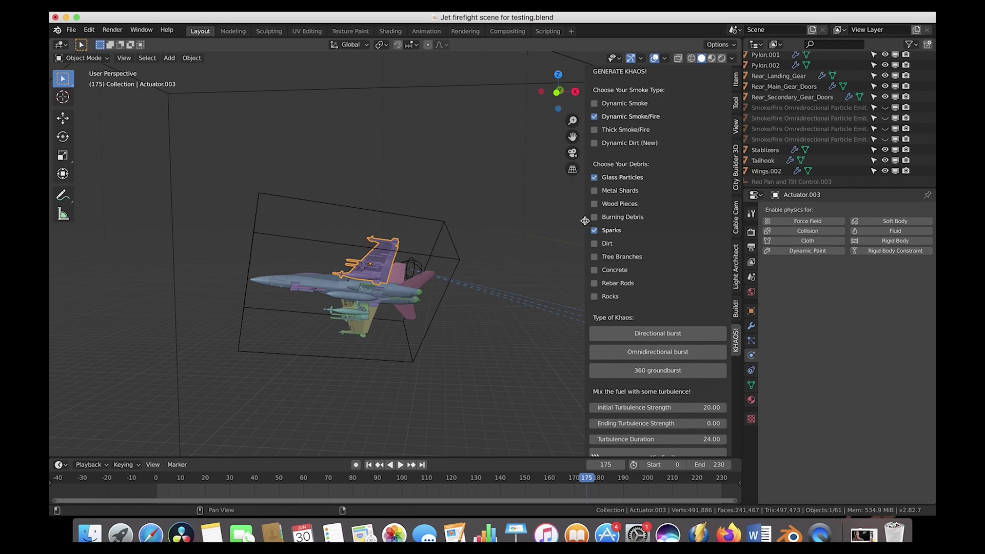
left_click_drag(585, 220, 604, 310)
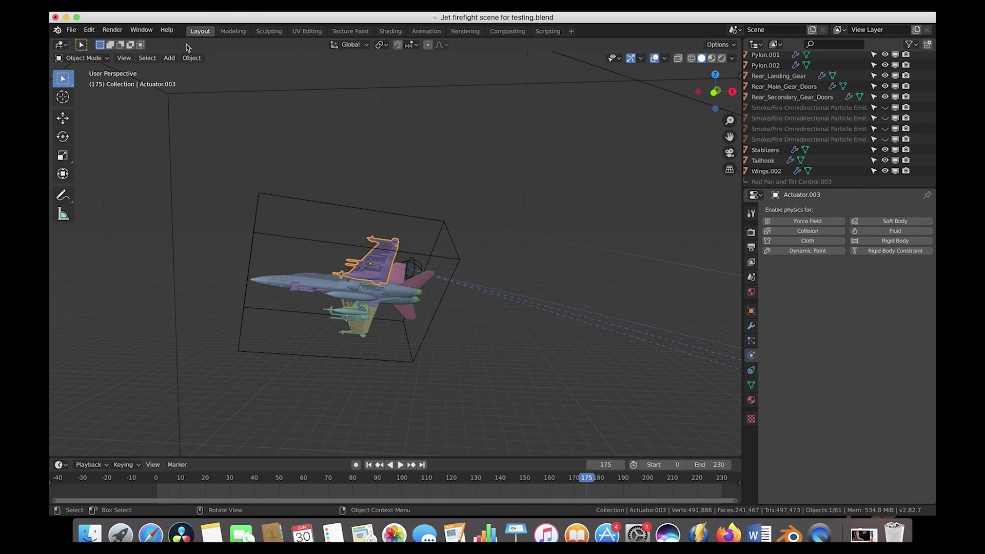
Step: Show the Quick Effects options for the selected wing, including Quick Explode
left_click(192, 58)
mouse_move(220, 321)
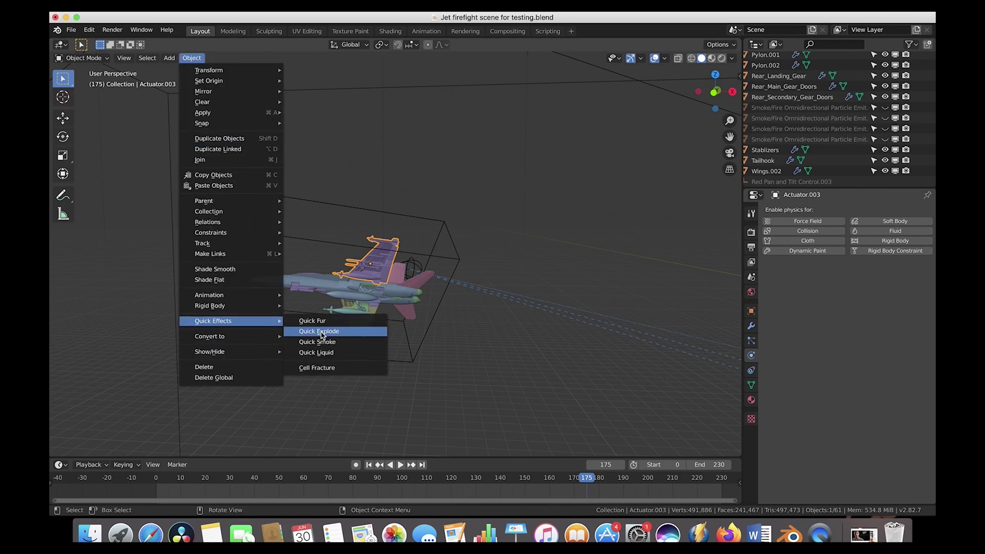
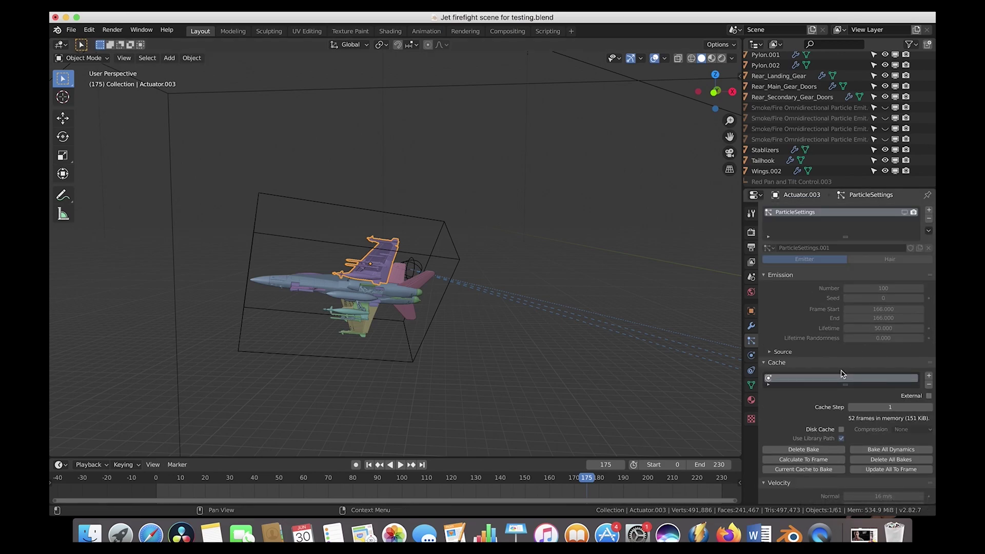
Step: Turn on viewport display for Actuator.003's Explode, ParticleSettings and Explode.001 modifiers and view the shattered wing
left_click(751, 355)
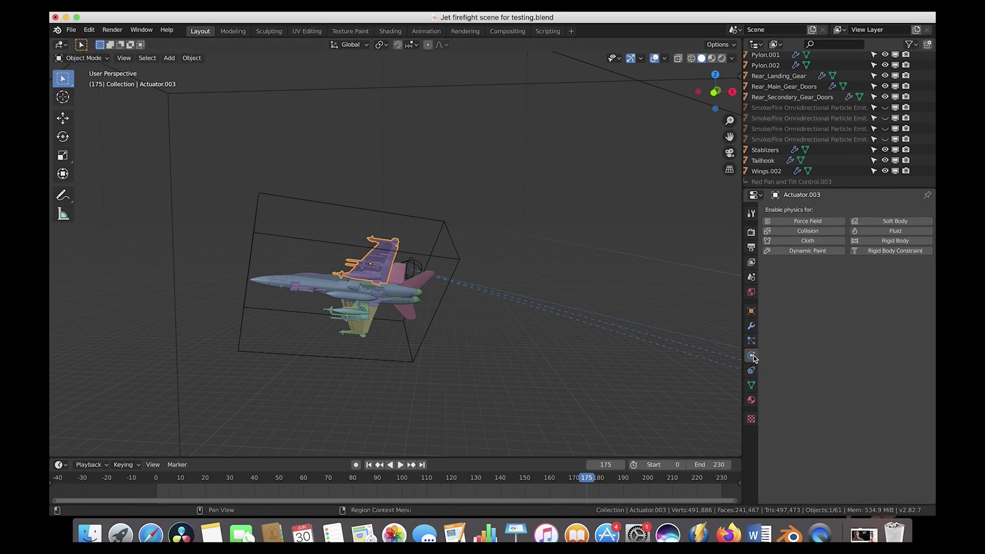
left_click(751, 328)
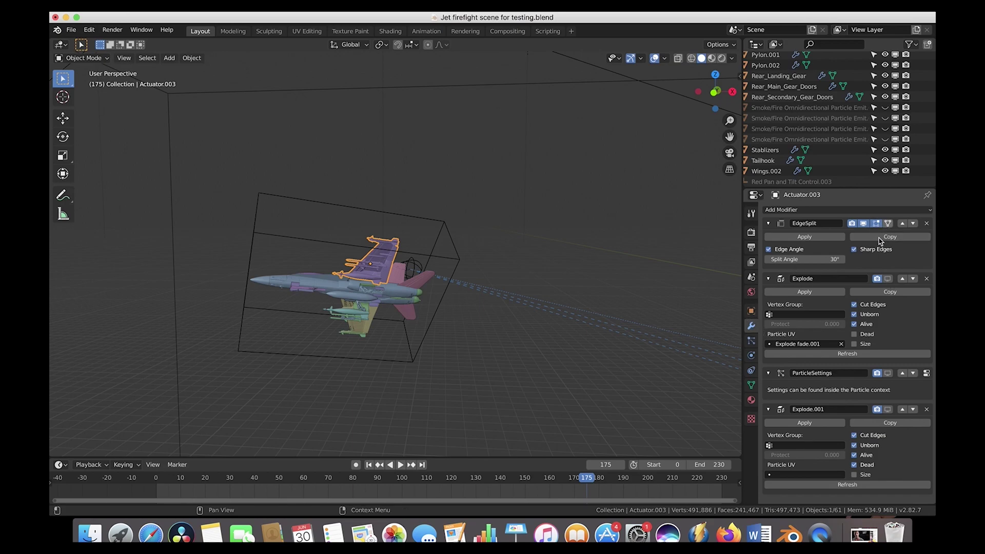
scroll(550, 332, "down", 5)
scroll(550, 332, "right", 4)
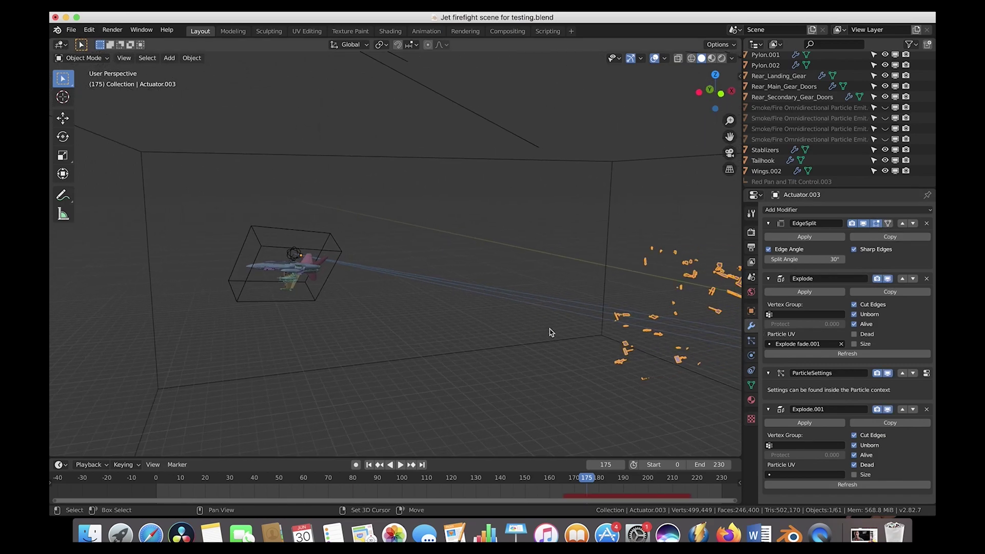
scroll(591, 334, "right", 4, "shift")
scroll(591, 334, "down", 1)
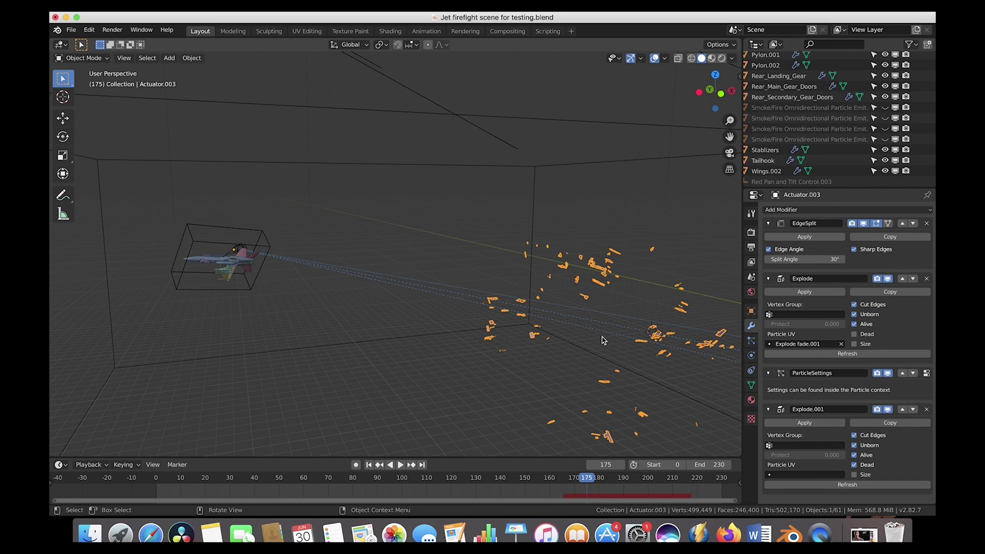
Step: Go to frame 166, then advance to frame 168 and look at the wing breaking apart from different angles
left_click(606, 464)
type("166")
key("Return")
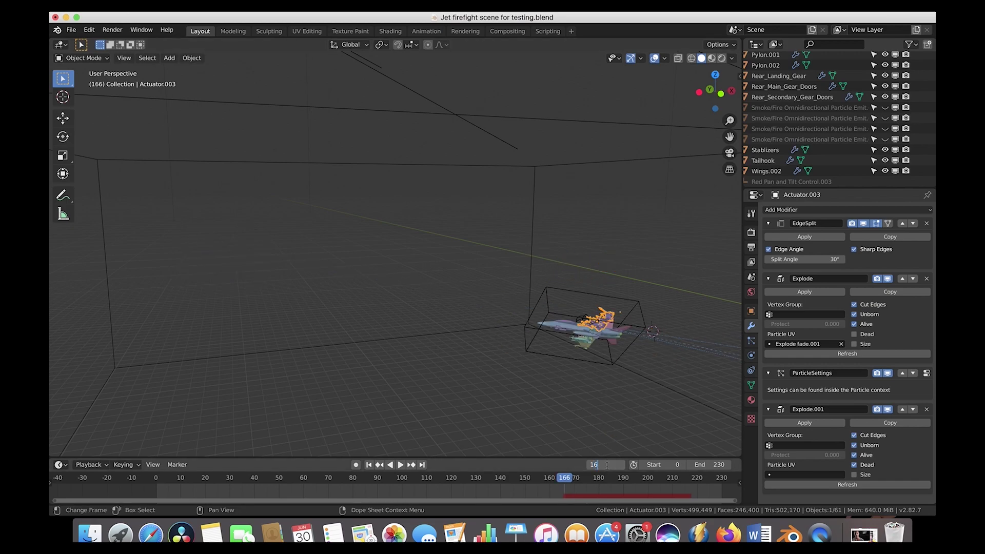
key("Return")
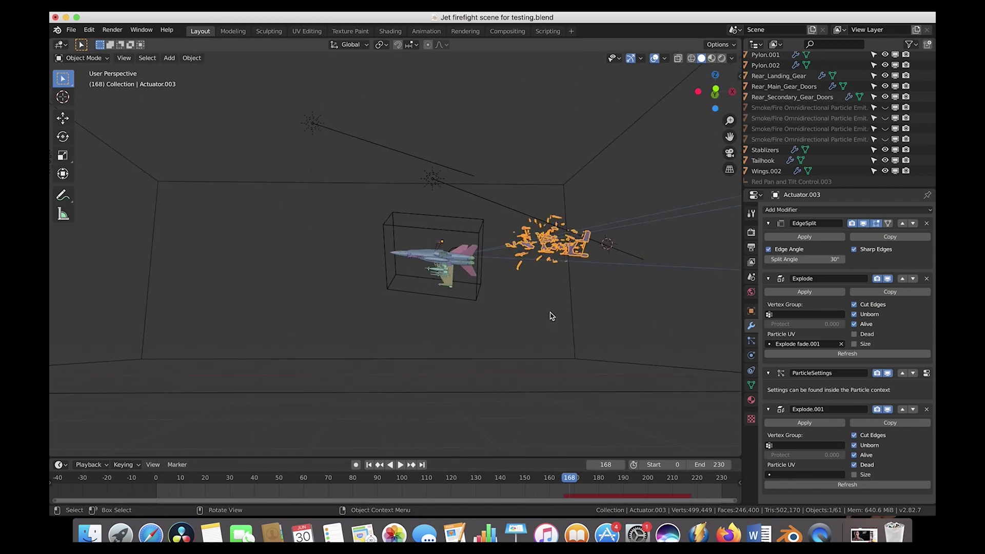
scroll(550, 315, "right", 3)
scroll(551, 316, "up", 4)
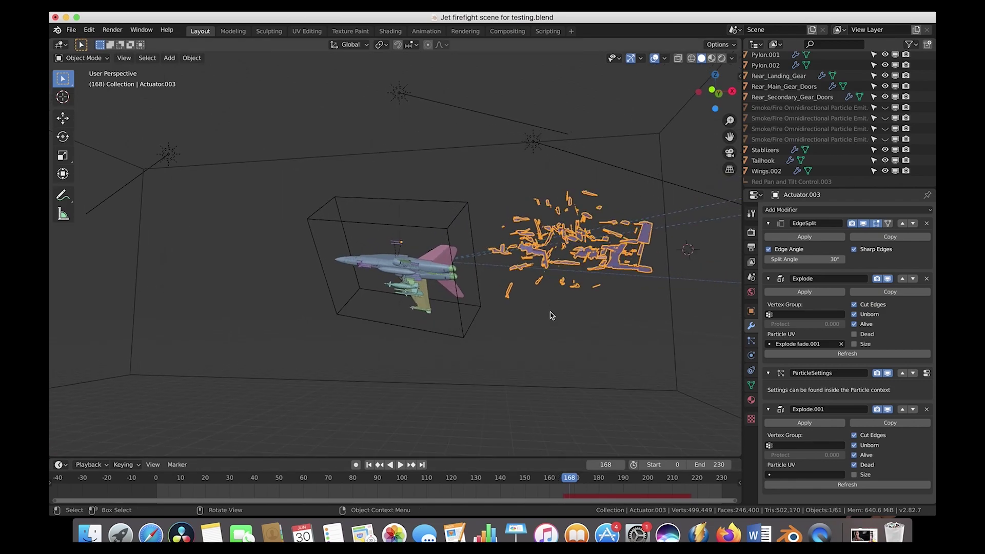
scroll(551, 315, "right", 4, "shift")
scroll(551, 316, "up", 3)
scroll(416, 257, "left", 4, "shift")
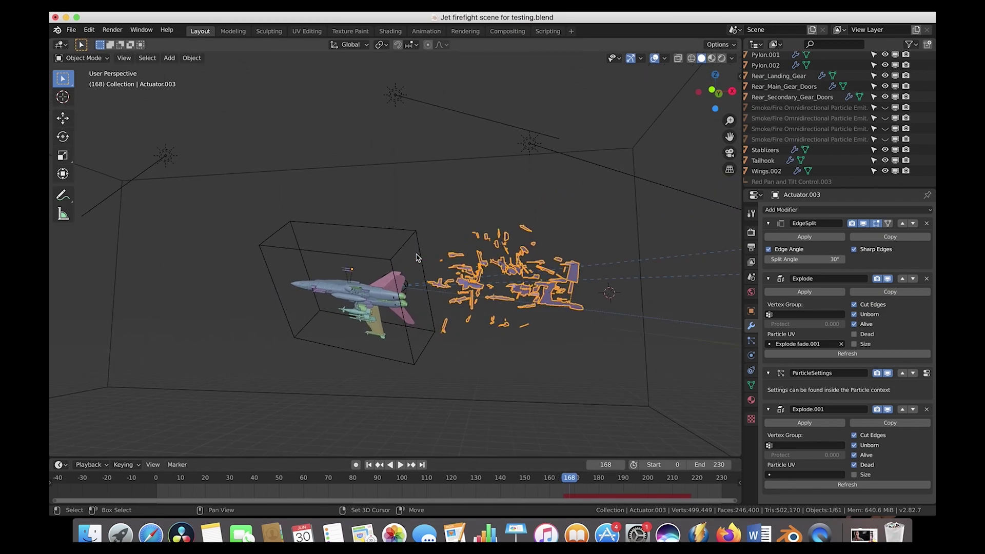
scroll(415, 257, "down", 3)
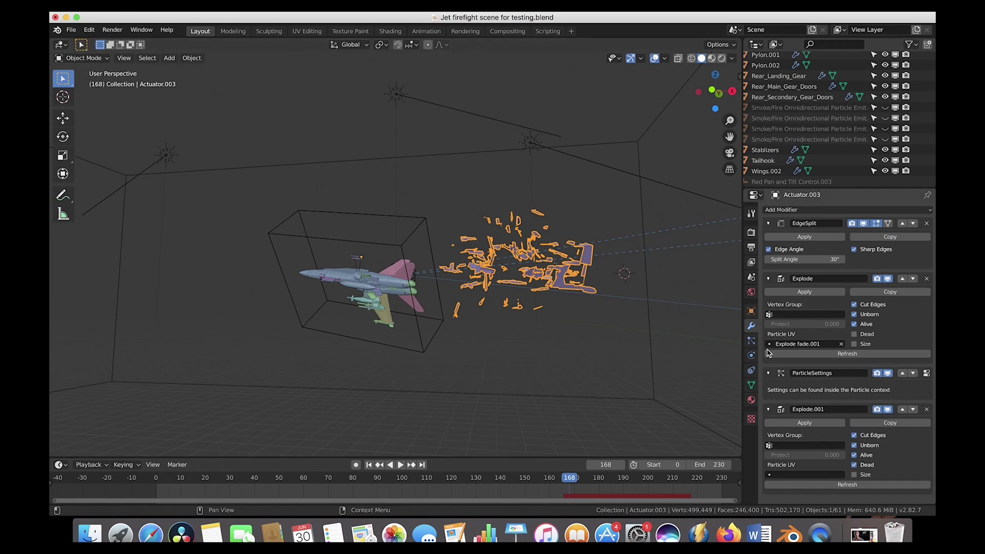
Step: Review the wing's particle settings, covering emission, cache, velocity and physics
left_click(752, 342)
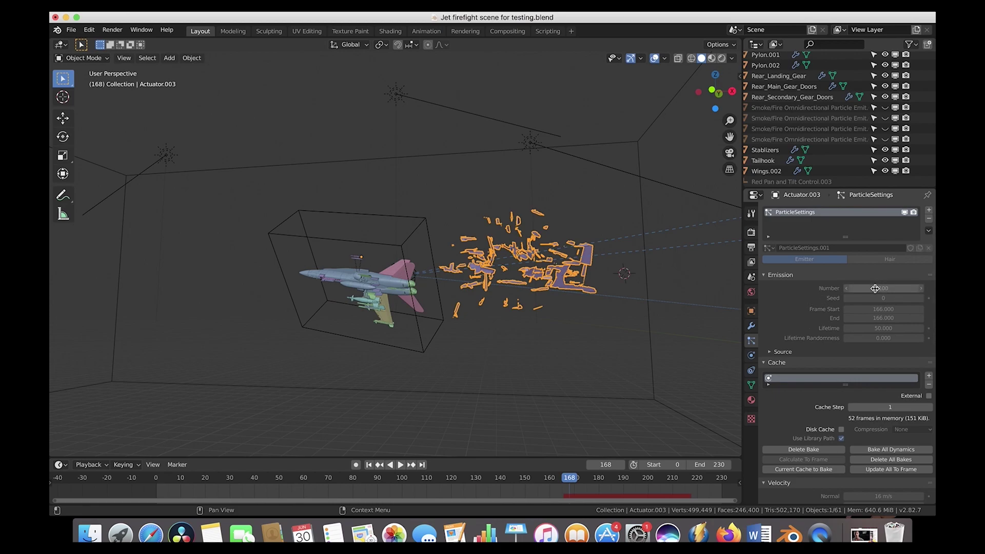
scroll(877, 288, "down", 10)
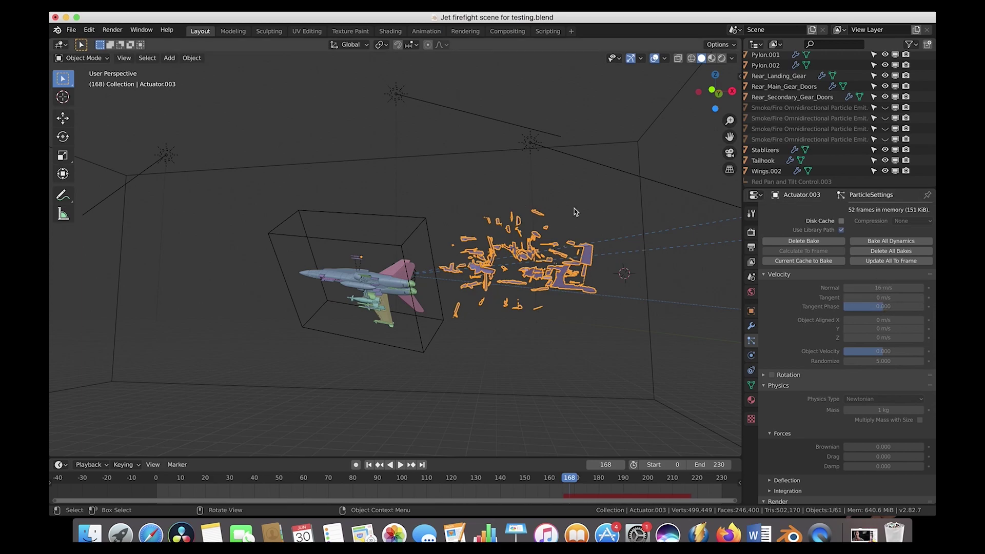
scroll(862, 379, "down", 2)
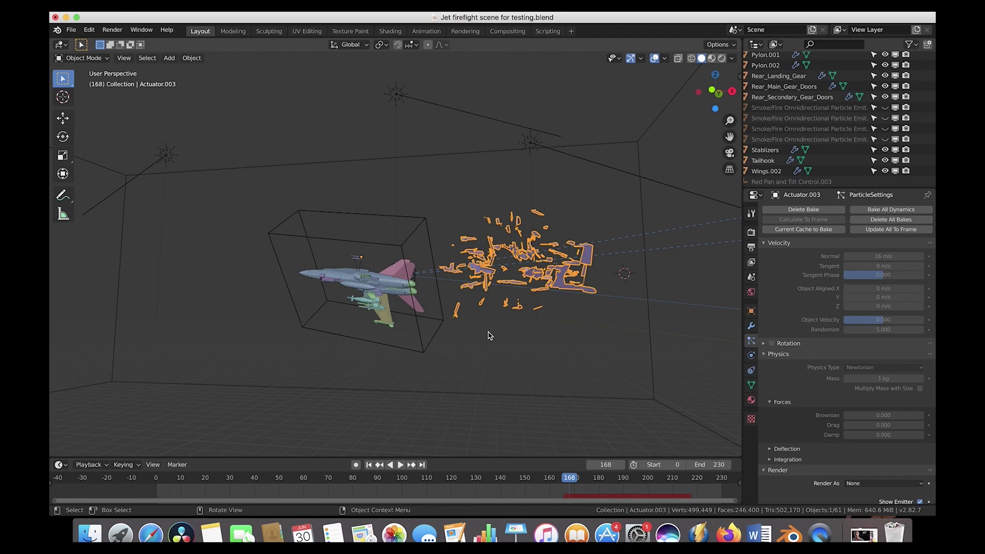
Step: Advance the timeline to frame 171 and look at the spread of the wing debris from several angles
middle_click_drag(489, 336, 465, 262)
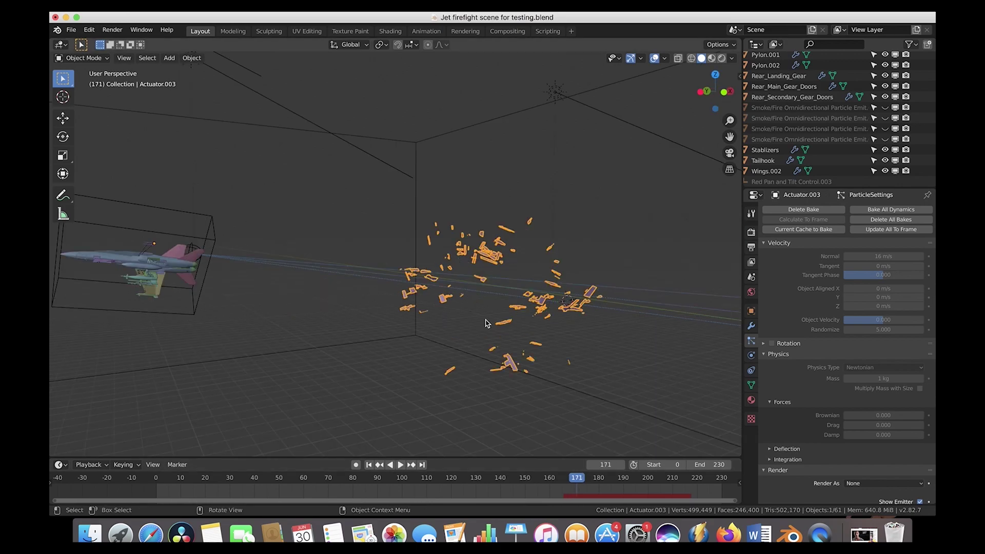
middle_click_drag(374, 319, 407, 247)
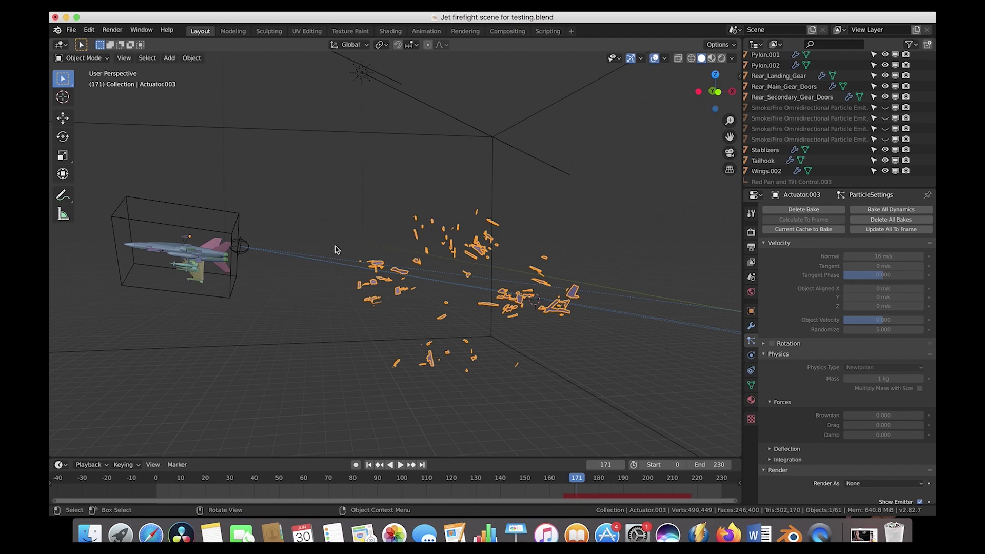
middle_click_drag(481, 233, 444, 211)
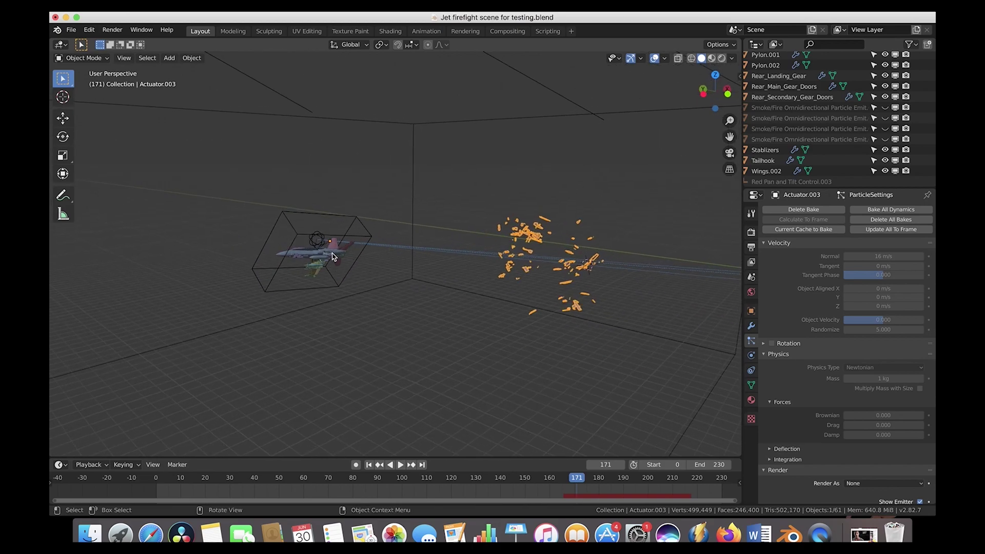
Step: Choose Glass Particles and Sparks as debris in the KHAOS! add-on options, then collapse its sidebar
left_click(739, 80)
left_click(594, 178)
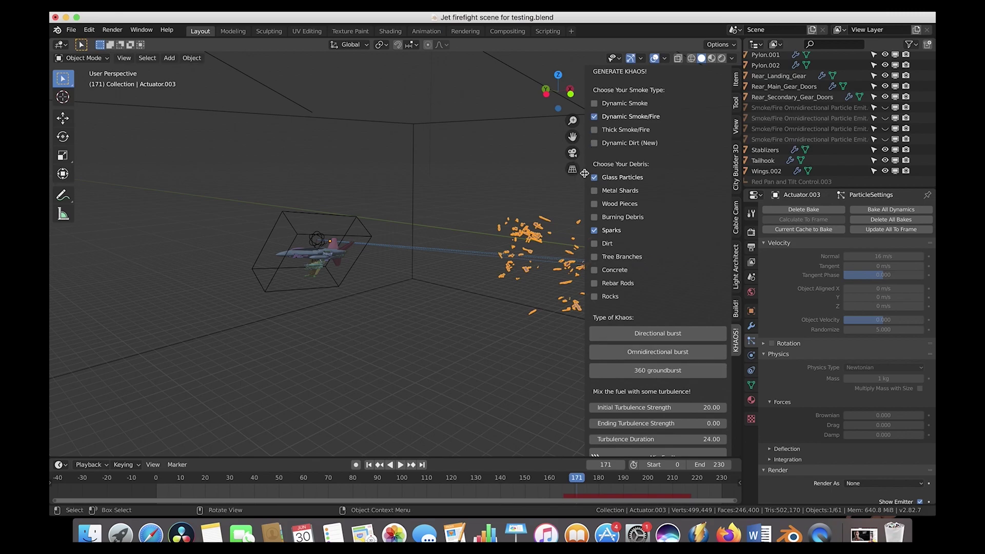
left_click_drag(584, 173, 792, 177)
Step: Unhide the _Glass Particle Emitter and _Spark Particle Emitter in the scene
scroll(786, 145, "up", 10)
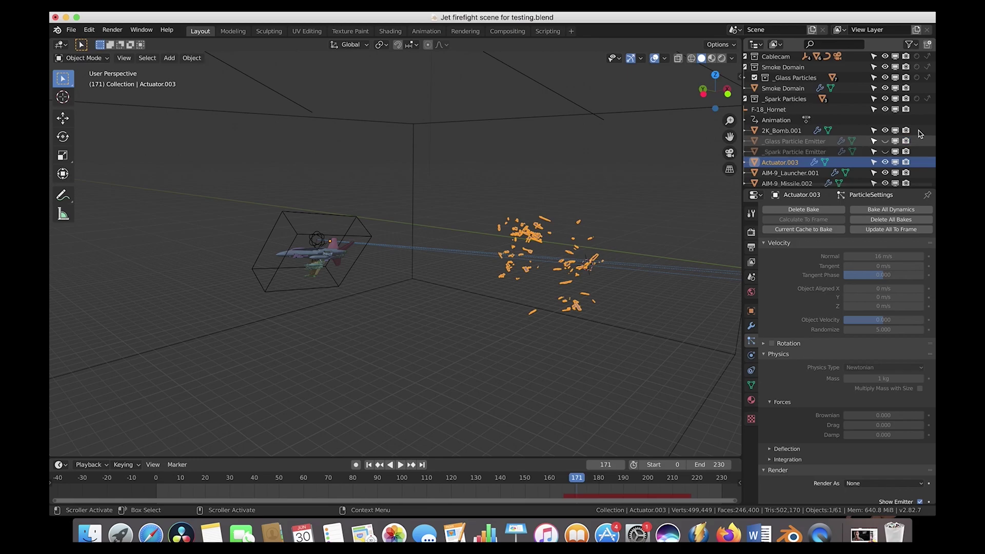
scroll(920, 134, "left", 2)
left_click(885, 141)
left_click(885, 152)
scroll(531, 246, "up", 5)
scroll(531, 245, "down", 8)
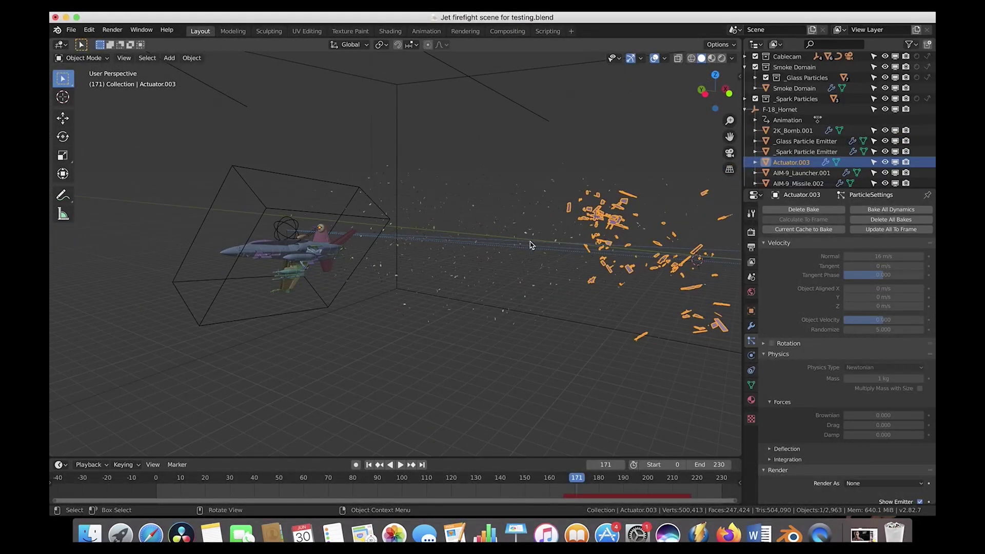
Step: Look at the glass and spark debris around the jet, then step the timeline back to frame 168
scroll(531, 246, "up", 5)
scroll(531, 246, "right", 8)
scroll(531, 246, "down", 4)
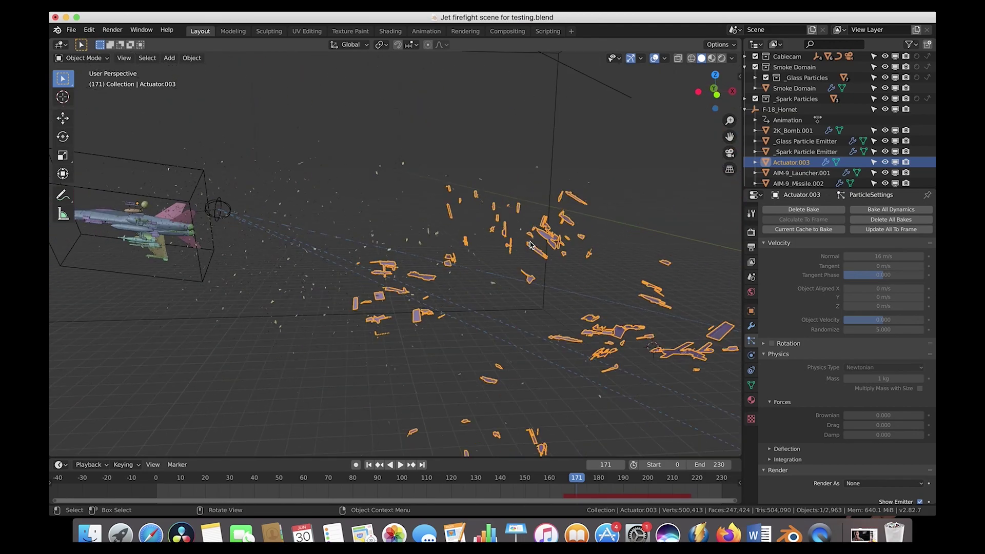
scroll(541, 304, "left", 8)
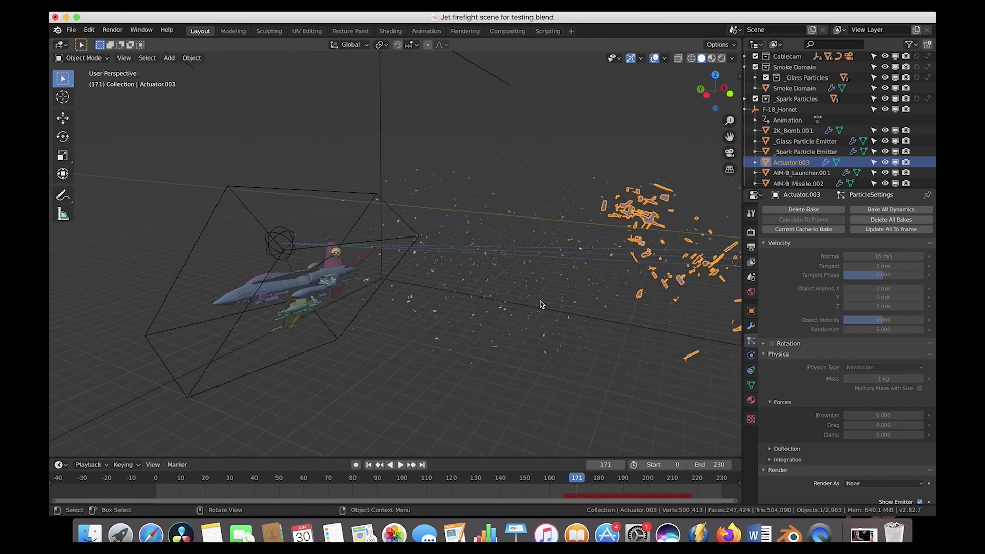
scroll(541, 304, "down", 3)
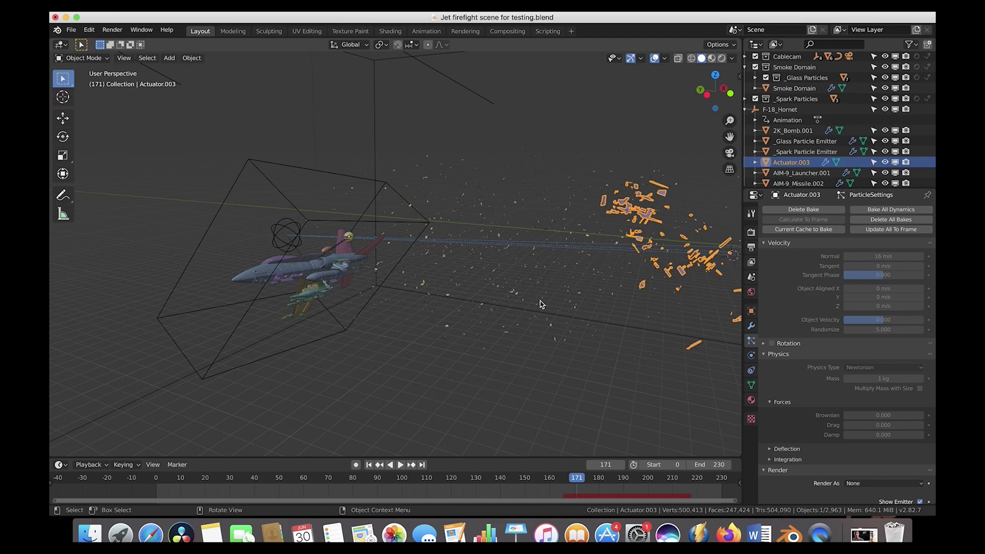
key("Left")
key("Left")
key("Left")
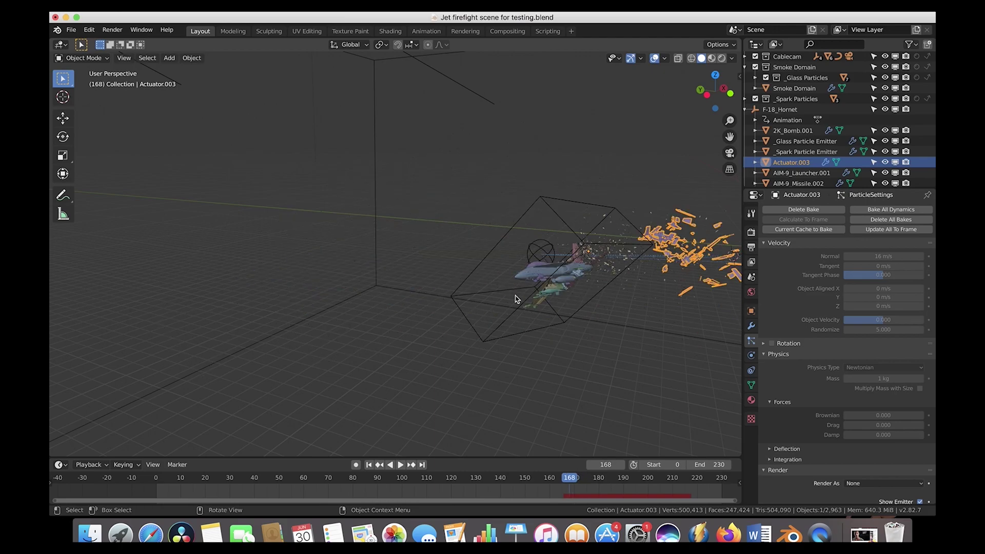
scroll(515, 299, "left", 10)
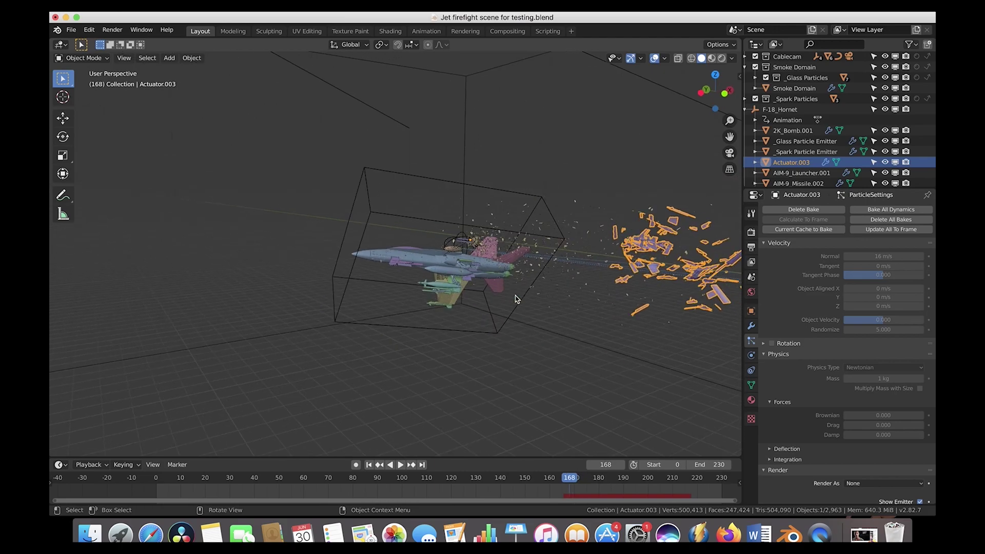
Step: Deselect the wing and examine the glass and spark particles around the jet up close
left_click(509, 183)
scroll(516, 282, "left", 4)
scroll(516, 282, "up", 6)
scroll(229, 221, "left", 8, "shift")
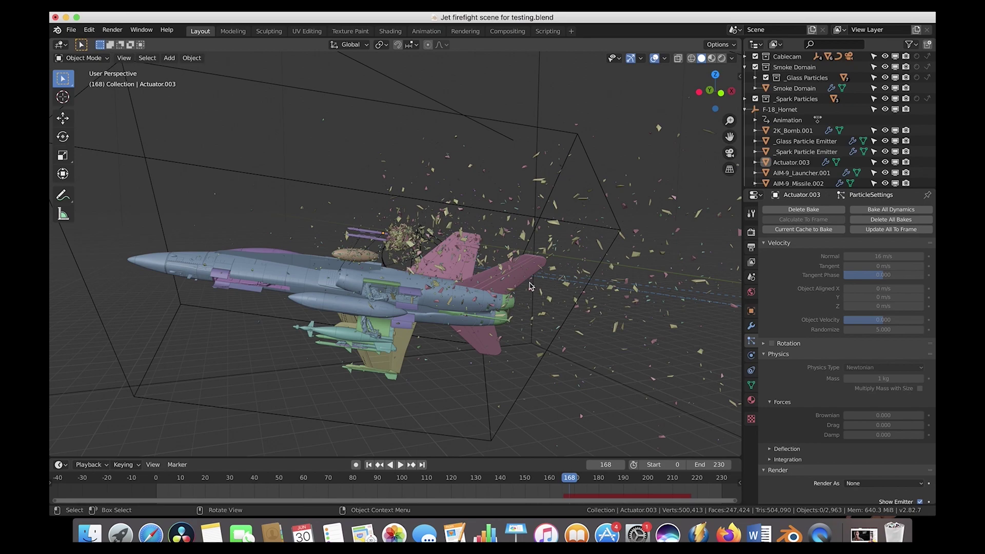
scroll(529, 286, "down", 3)
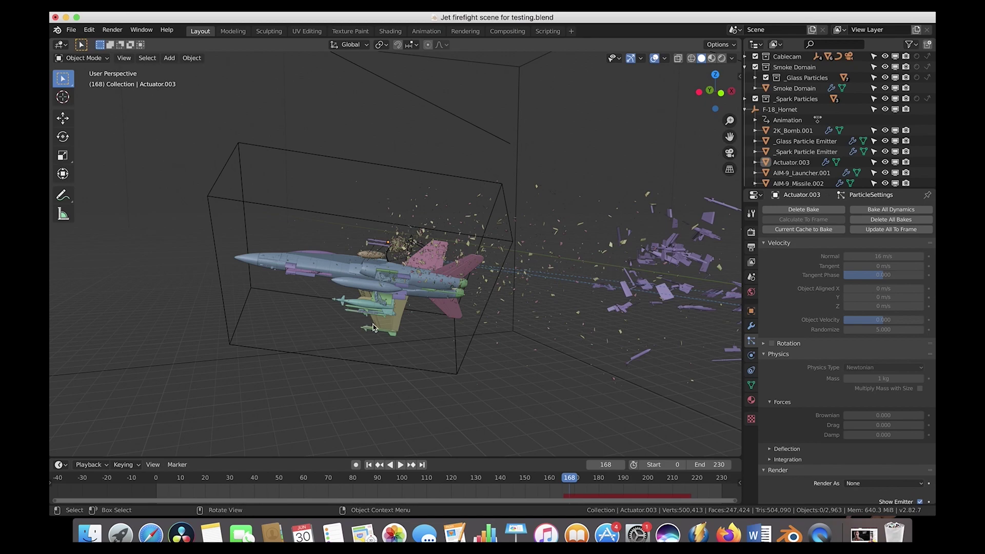
Step: Examine the debris from different angles, then select the _Glass Particle Emitter and review its emission and cache settings
middle_click_drag(336, 252, 387, 263)
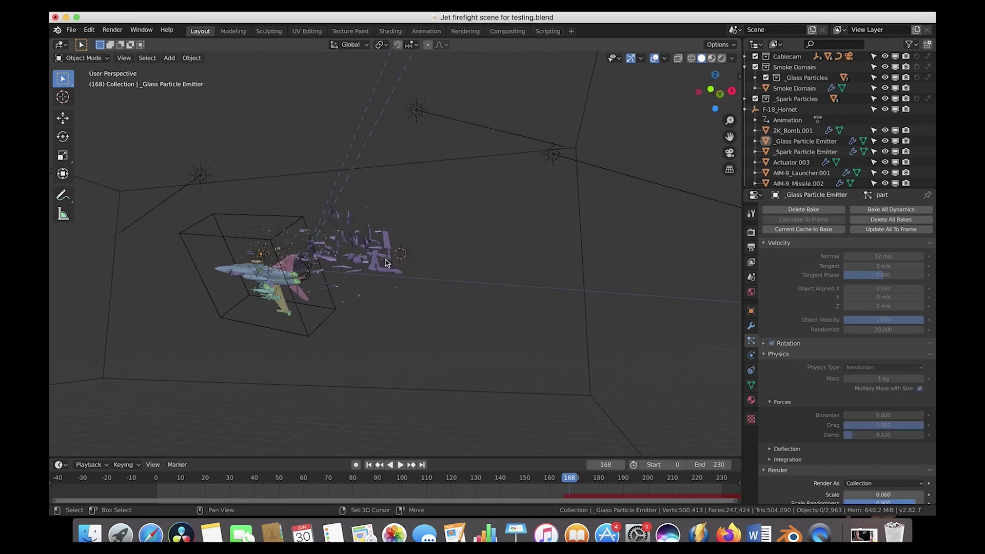
scroll(387, 263, "up", 4, "ctrl")
scroll(387, 263, "left", 8)
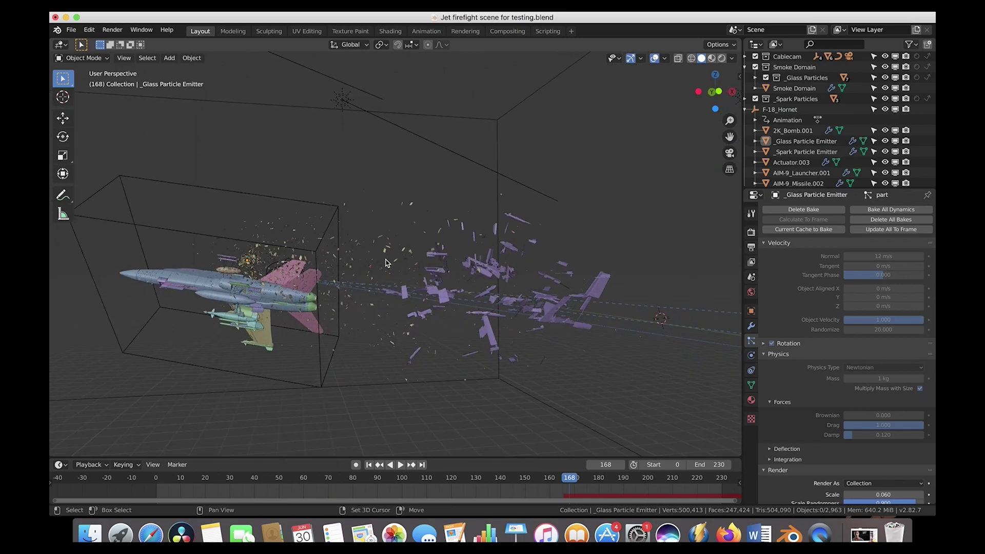
scroll(388, 264, "right", 2, "shift")
scroll(387, 263, "up", 5)
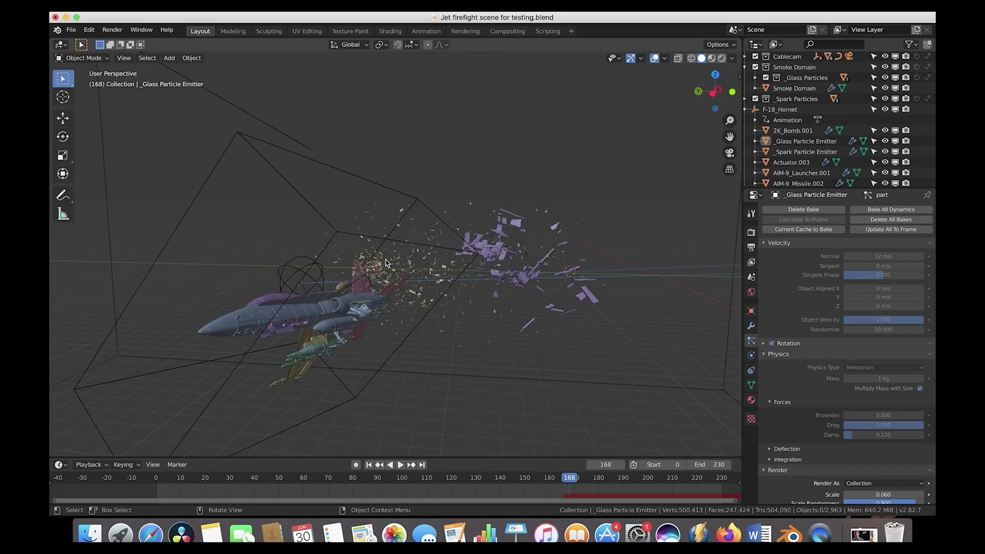
scroll(387, 263, "up", 4, "ctrl")
scroll(387, 263, "down", 5)
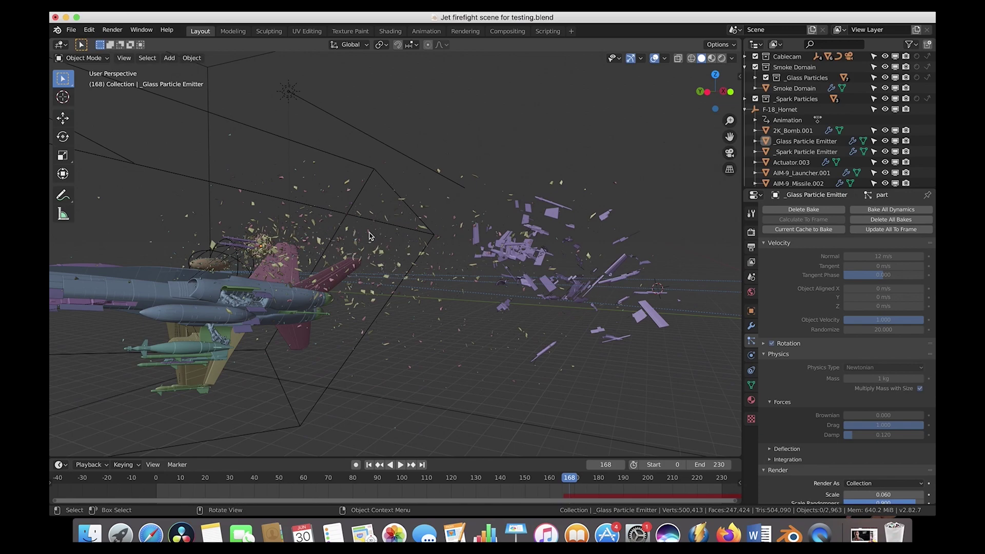
left_click(319, 242)
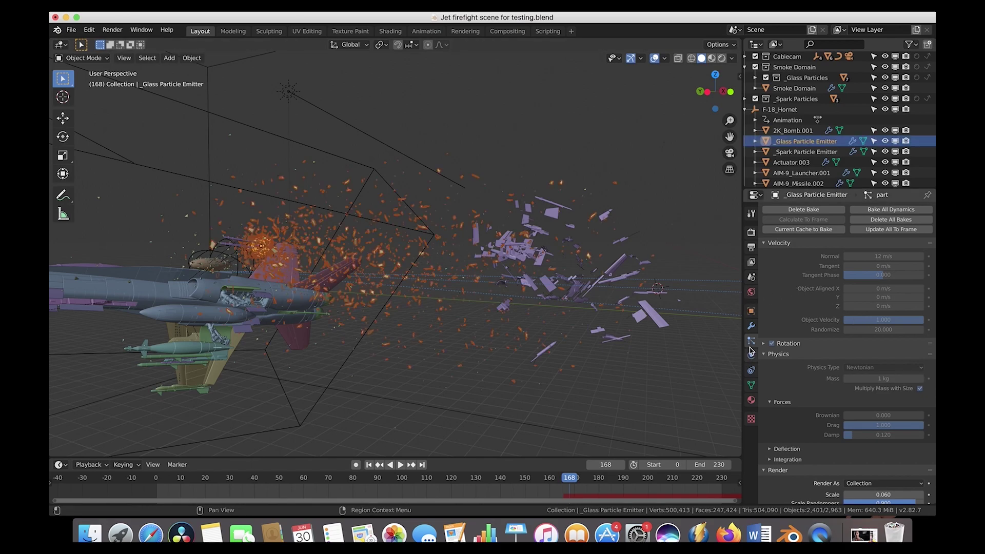
scroll(812, 330, "up", 10)
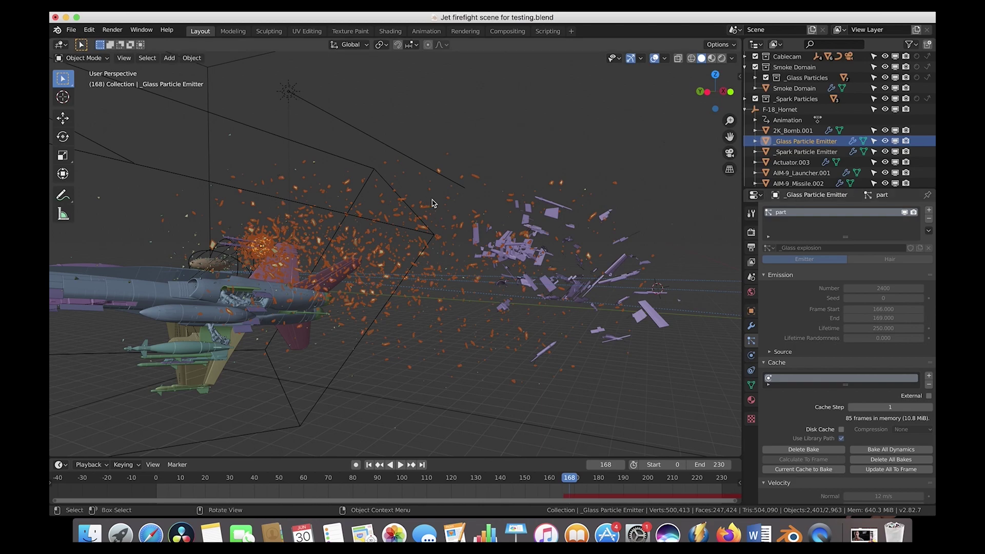
Step: Select the _Spark Particle Emitter and review its particle settings for emission, velocity, physics, render and instance collection
left_click(212, 185)
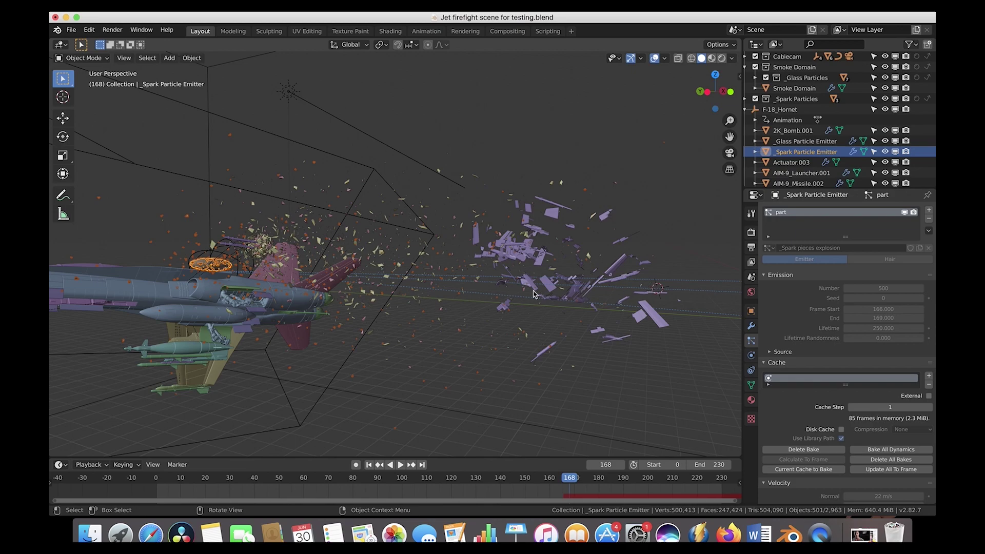
scroll(534, 294, "right", 10)
scroll(533, 294, "left", 10)
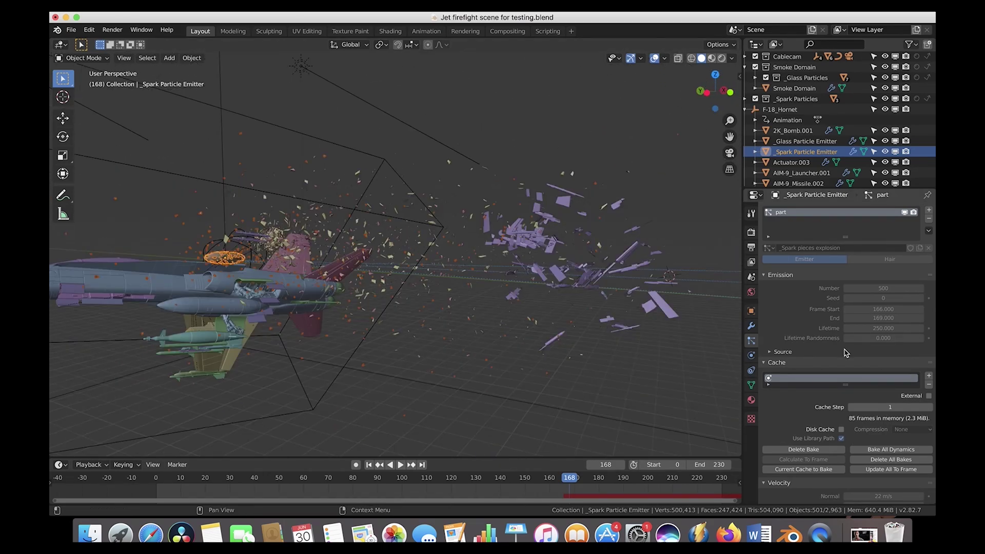
scroll(846, 353, "down", 15)
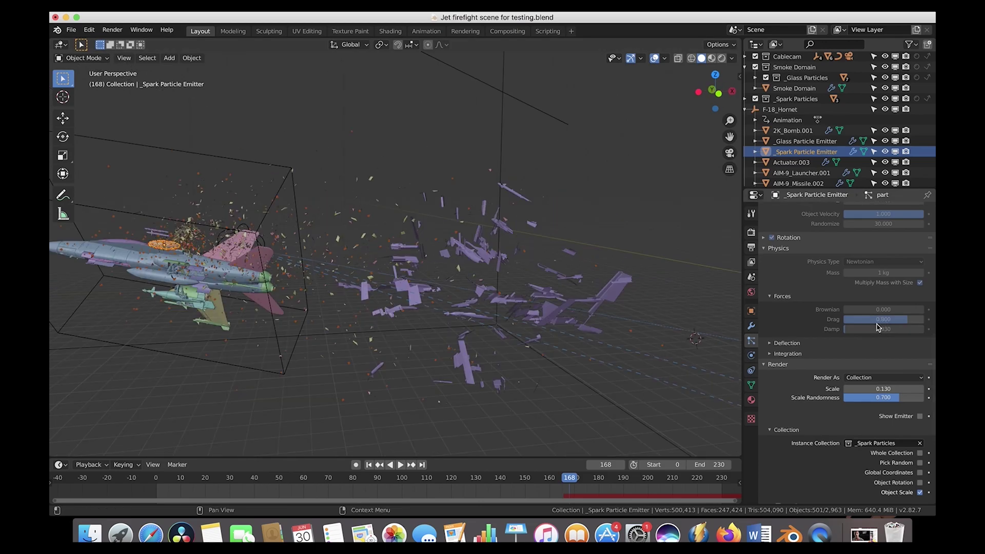
mouse_move(272, 272)
middle_mouse_down()
mouse_move(286, 275)
mouse_move(218, 274)
mouse_move(255, 266)
middle_mouse_up()
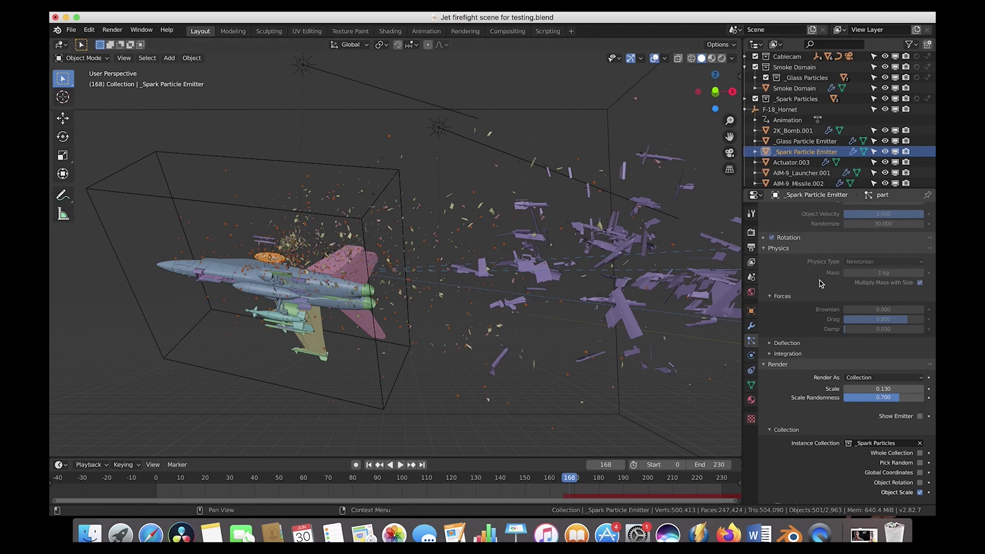
scroll(870, 282, "up", 6)
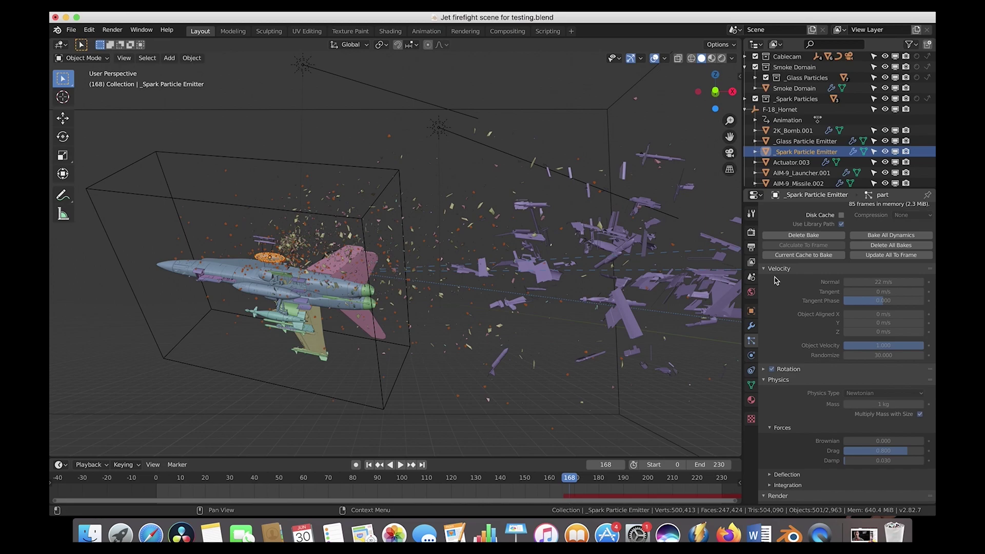
scroll(776, 280, "down", 6)
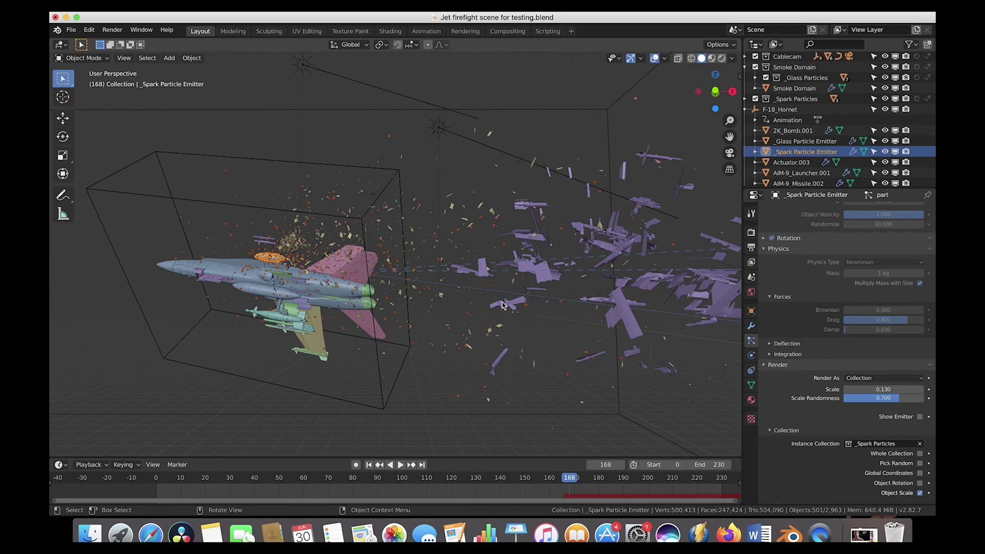
Step: Examine the spread of wing, glass and spark debris behind the jet from farther away and from different angles
scroll(502, 305, "down", 3)
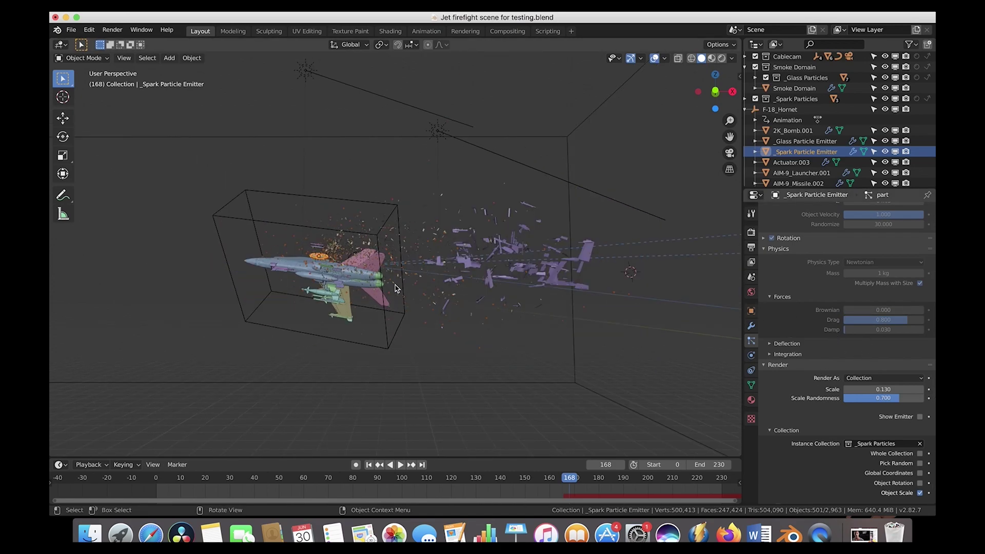
scroll(395, 288, "down", 1)
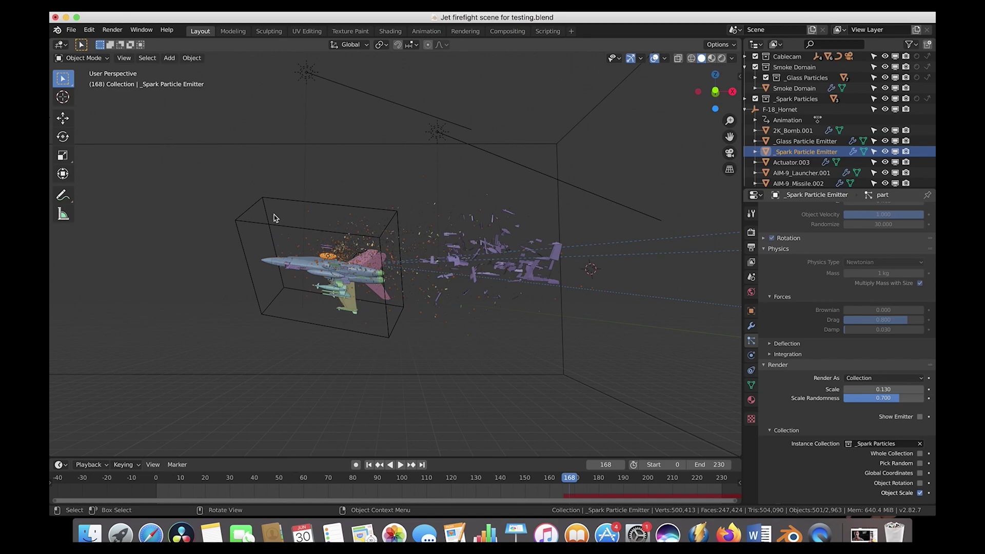
scroll(470, 205, "down", 2)
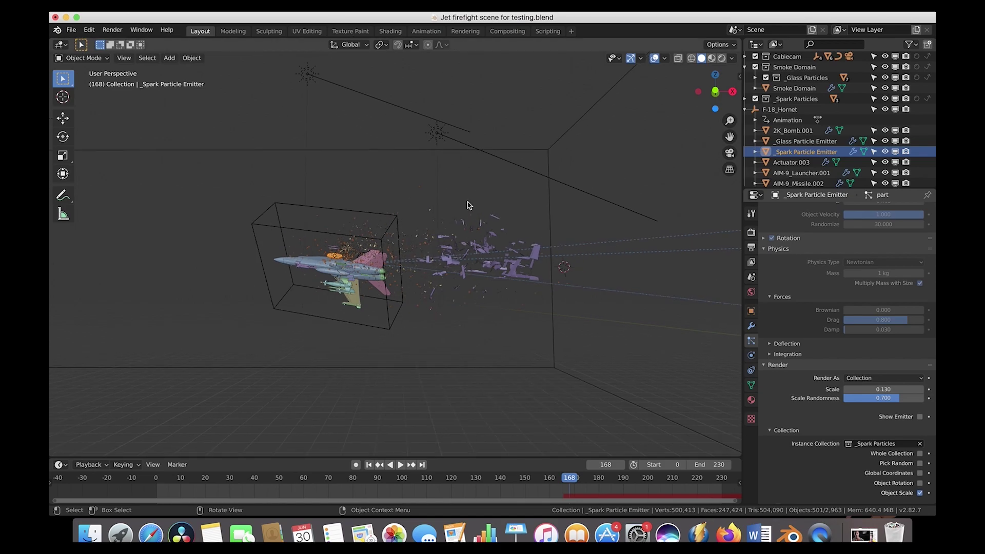
scroll(406, 219, "up", 3)
scroll(407, 219, "up", 2)
scroll(406, 220, "left", 5)
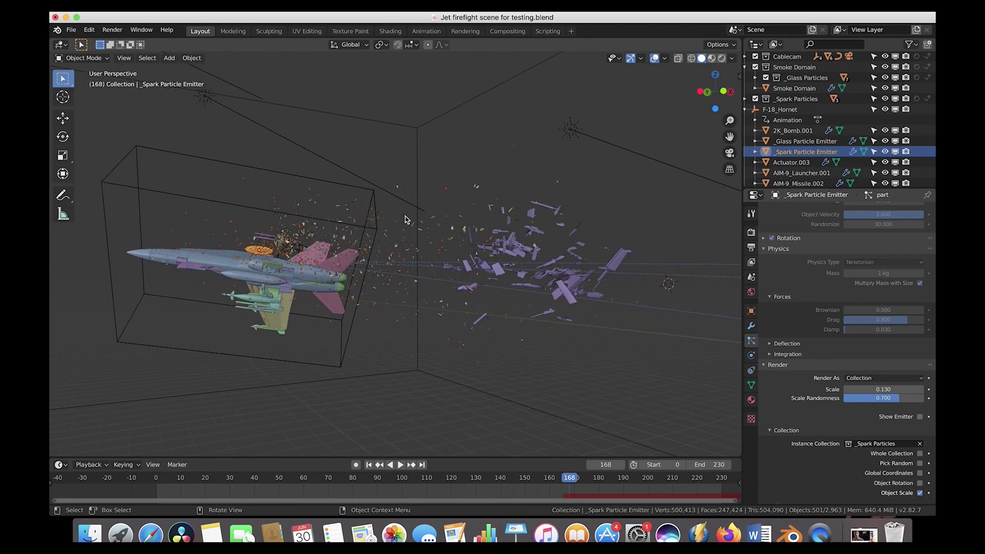
scroll(406, 219, "right", 5)
scroll(405, 220, "right", 8)
scroll(405, 222, "left", 10)
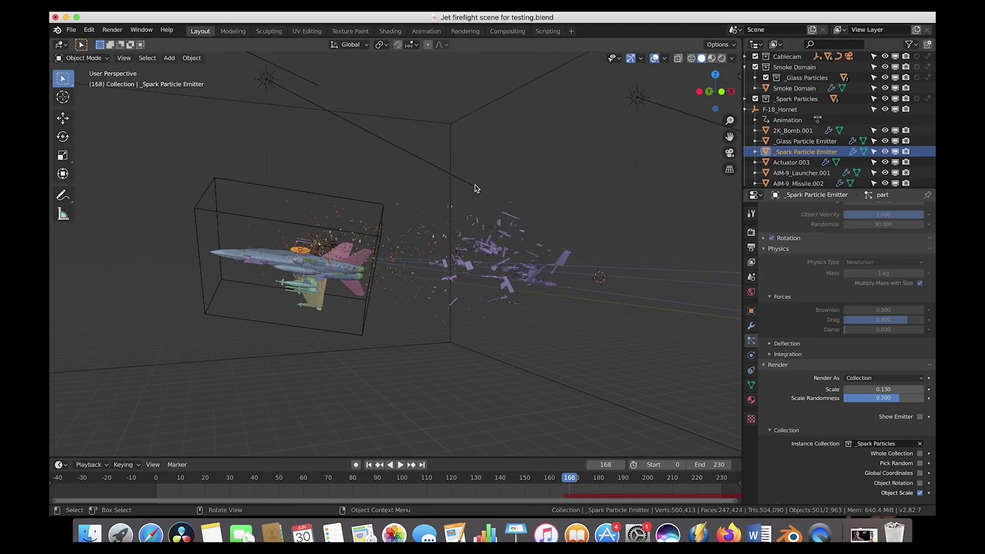
Step: Select the Smoke Domain object in the outliner, look at its mesh and modifier entries, and collapse it again
scroll(832, 128, "up", 2)
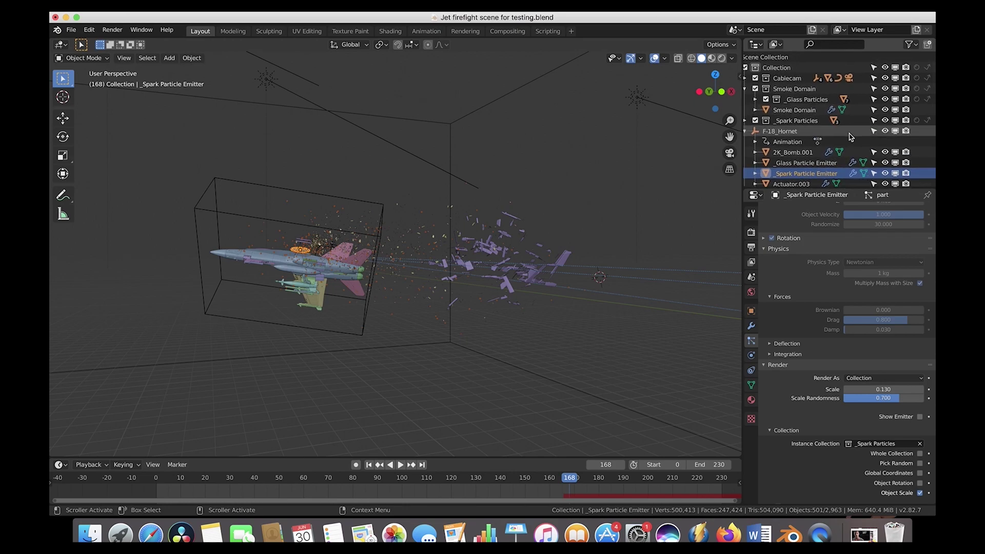
left_click(792, 108)
left_click(754, 107)
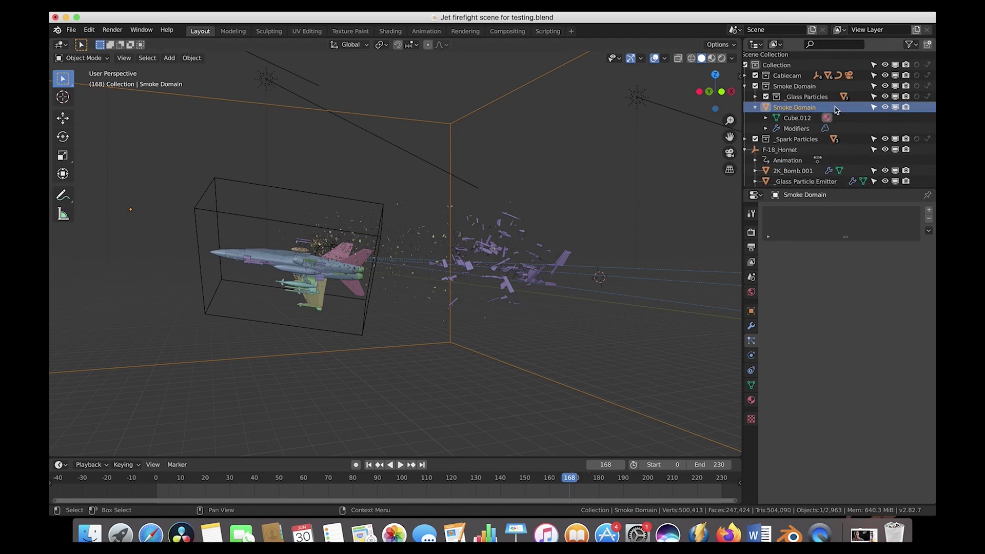
left_click(754, 107)
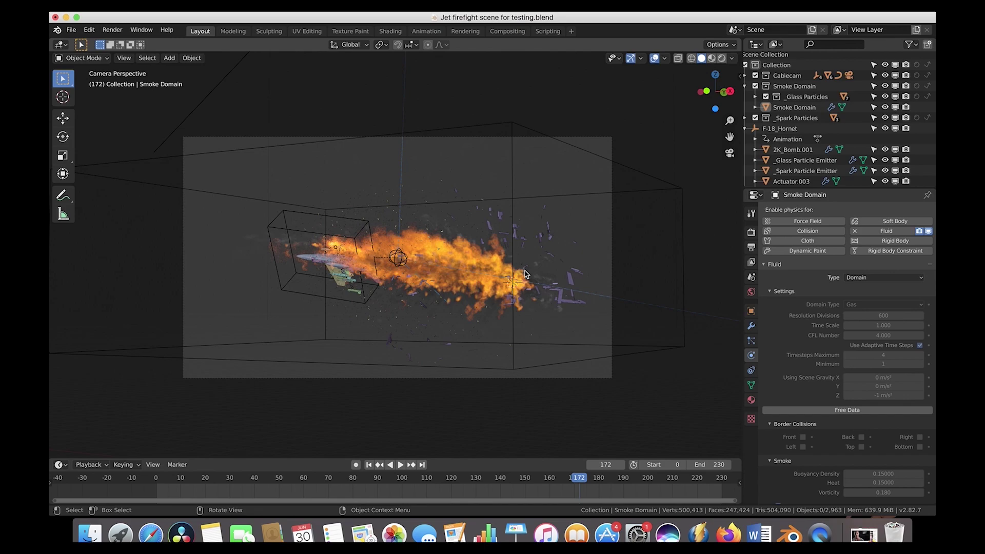
Step: Leave the camera view, select the Smoke Domain around the fire and hide it in the viewport
key("KP_0")
middle_click_drag(525, 274, 587, 181)
left_click(465, 206)
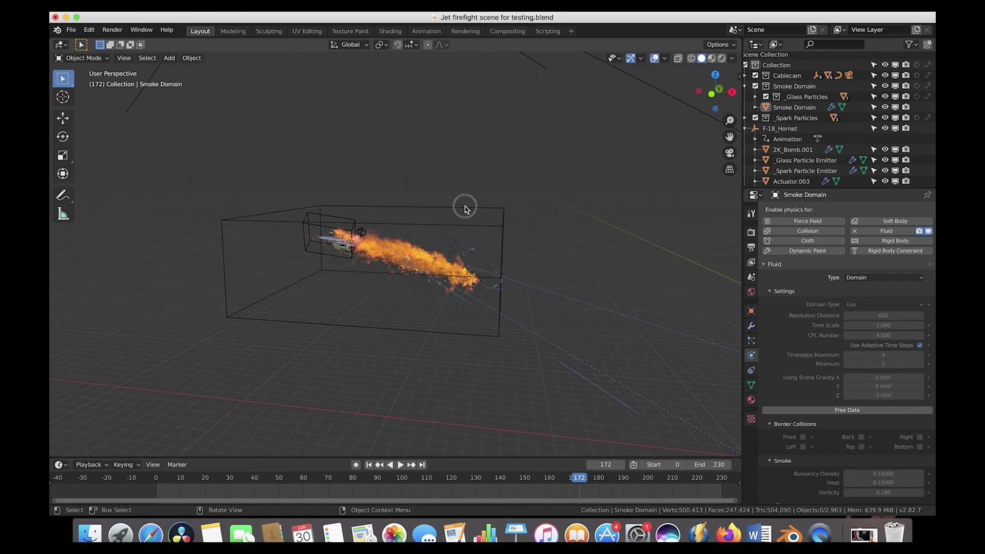
left_click(465, 207)
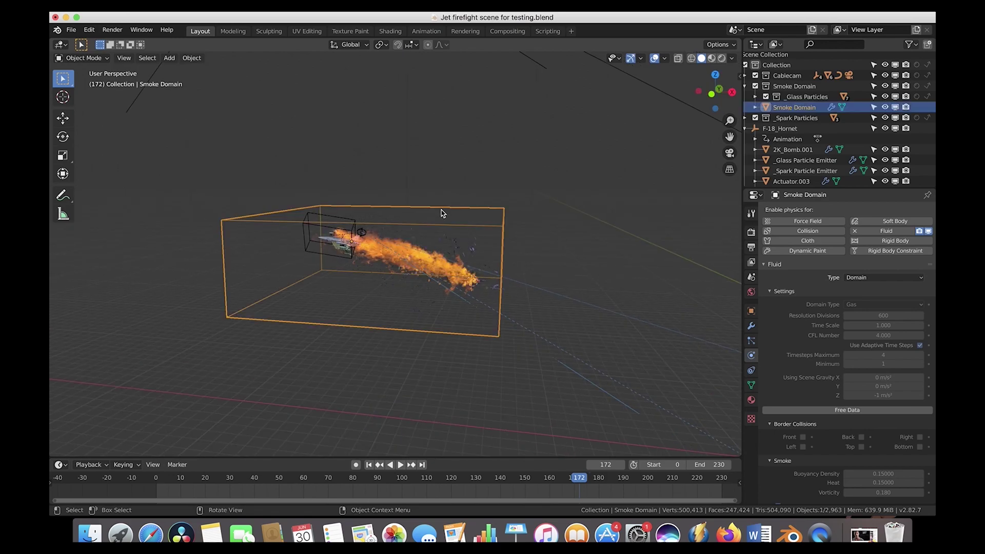
left_click(886, 108)
Step: Unhide the TexturesCom landscape mountains object in the Background environment collection and bring the backdrop into view
scroll(795, 135, "down", 10)
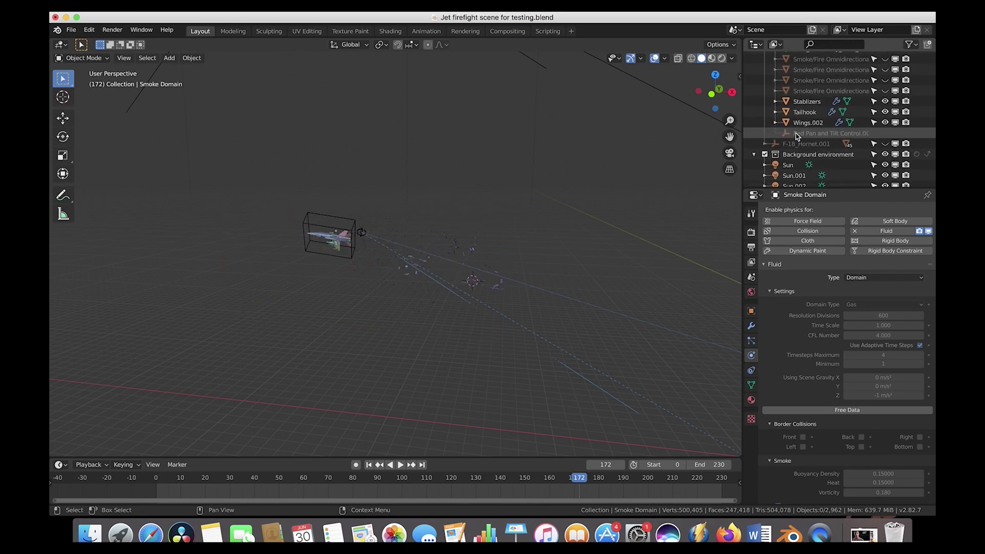
scroll(847, 170, "down", 5)
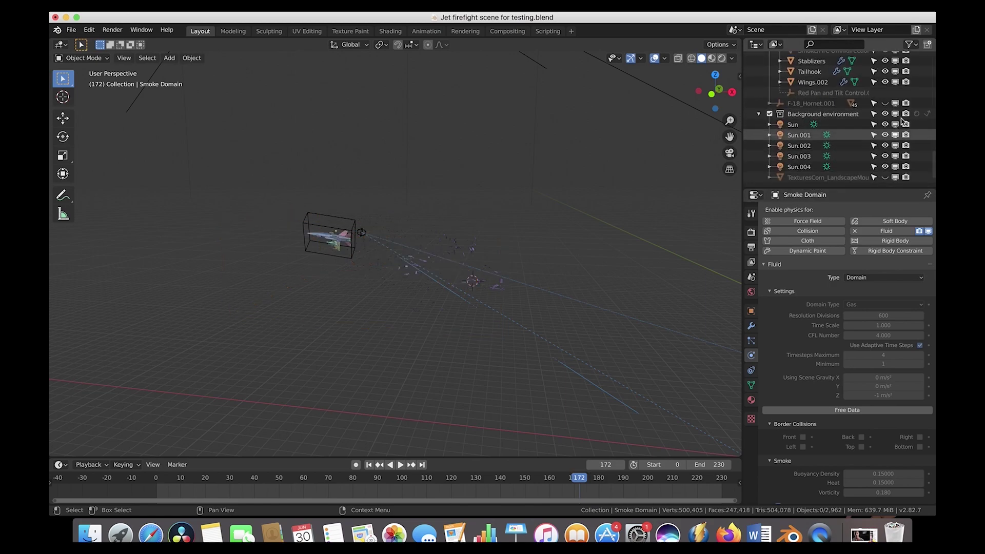
left_click(885, 177)
scroll(356, 284, "left", 5)
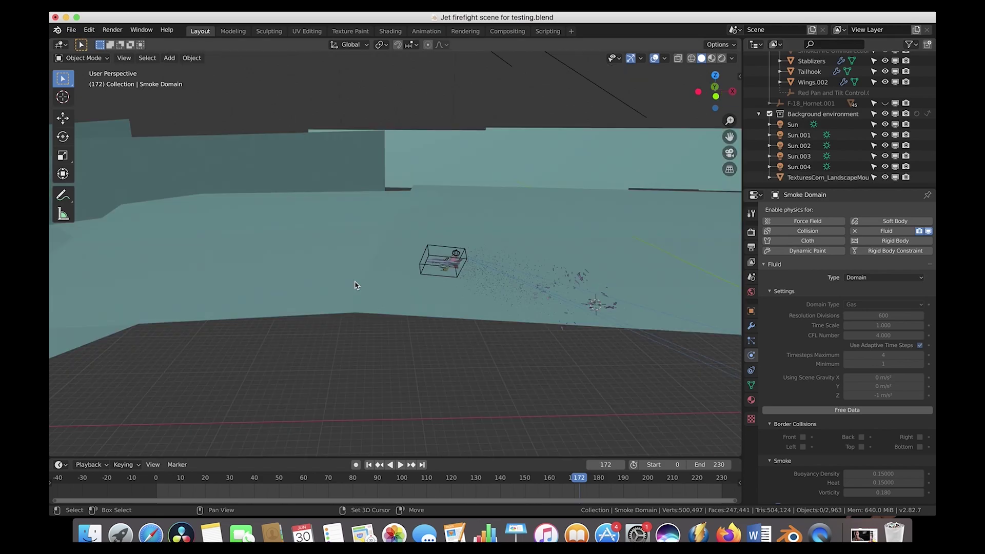
scroll(356, 282, "left", 5)
Step: Switch the viewport to rendered shading and select the mountain landscape backdrop
key("z")
left_click(459, 215)
left_click(459, 218)
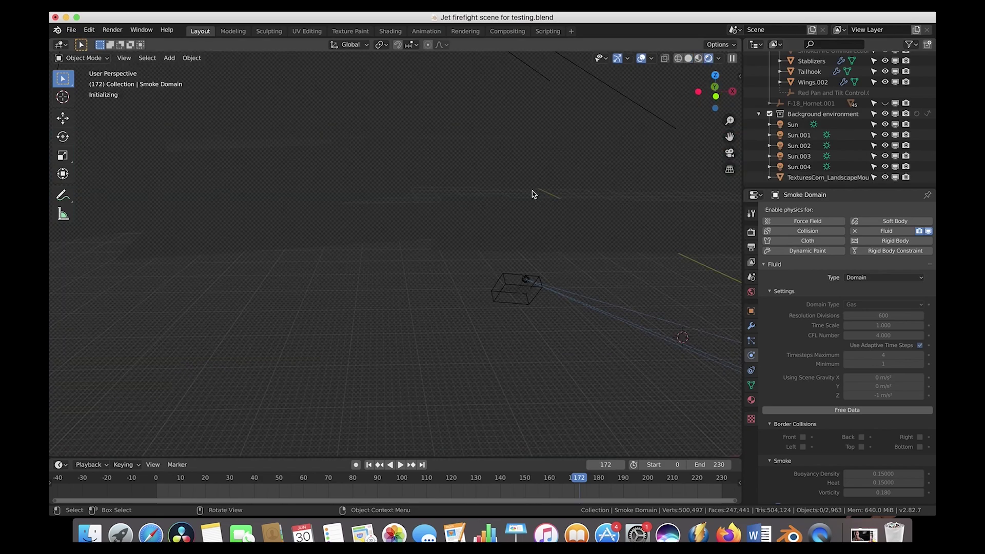
left_click(426, 232)
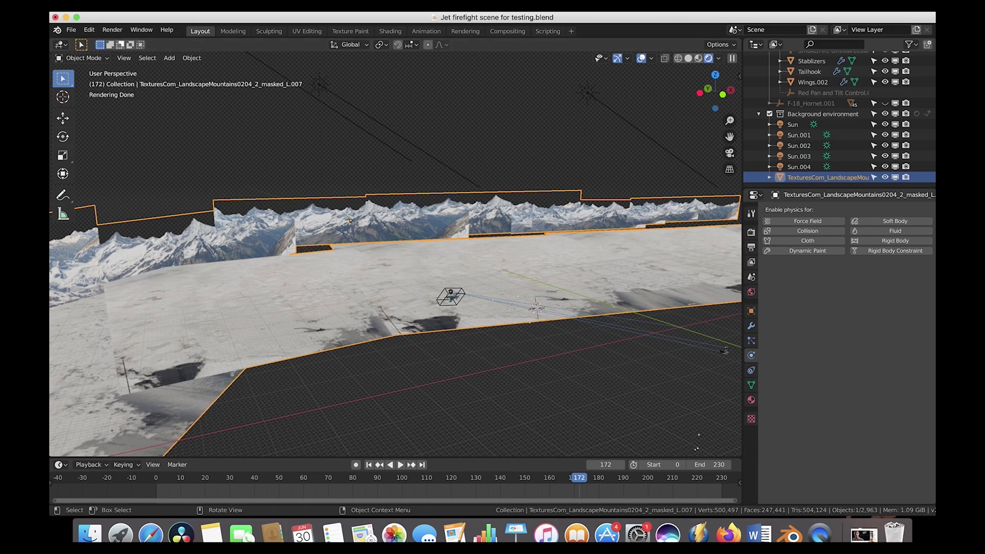
Step: Switch to the browser to look through the masked mountain images on textures.com, and return to Blender
left_click(66, 18)
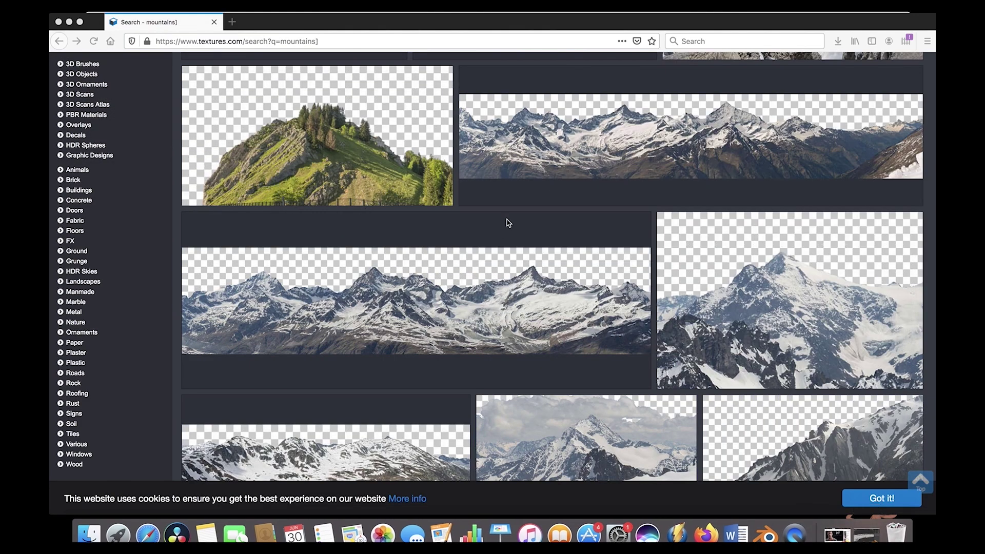
scroll(411, 293, "up", 2)
scroll(399, 367, "down", 1)
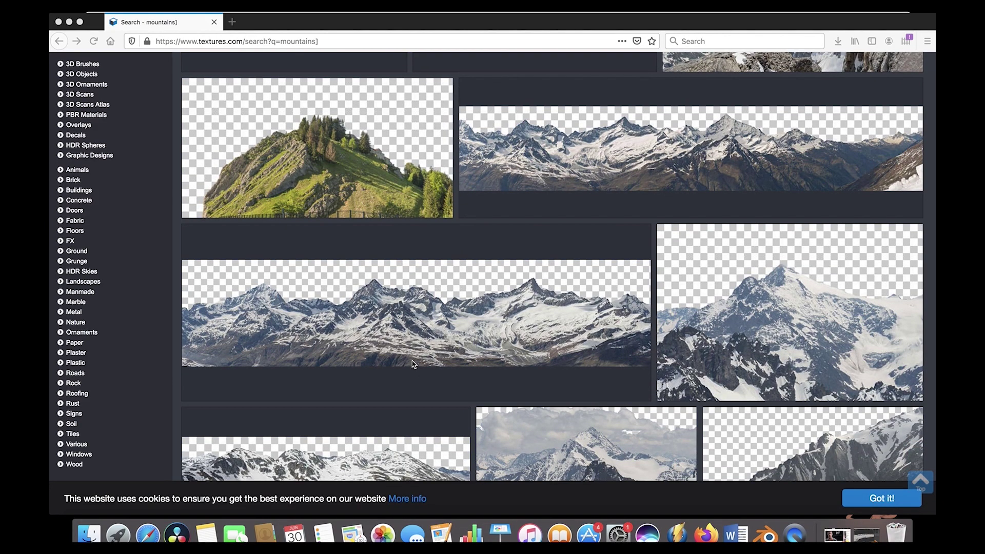
left_click(767, 534)
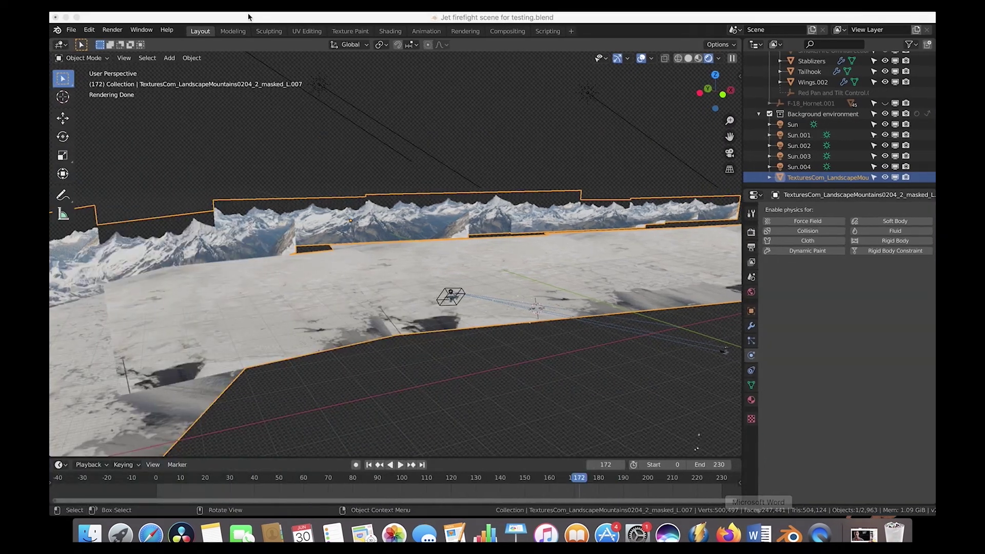
Step: Look up the Images as Planes import option and dismiss it without importing anything
left_click(70, 30)
mouse_move(88, 173)
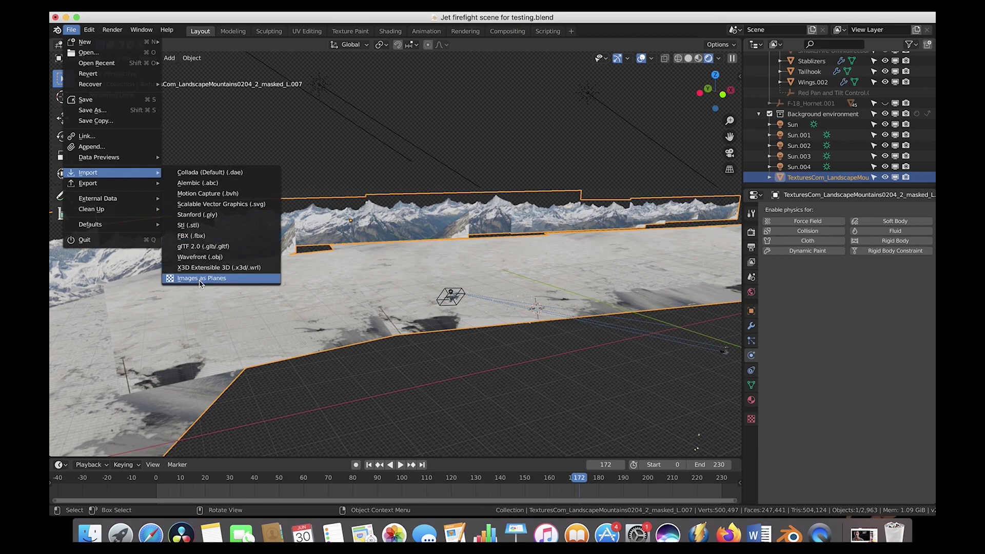
scroll(298, 264, "right", 10)
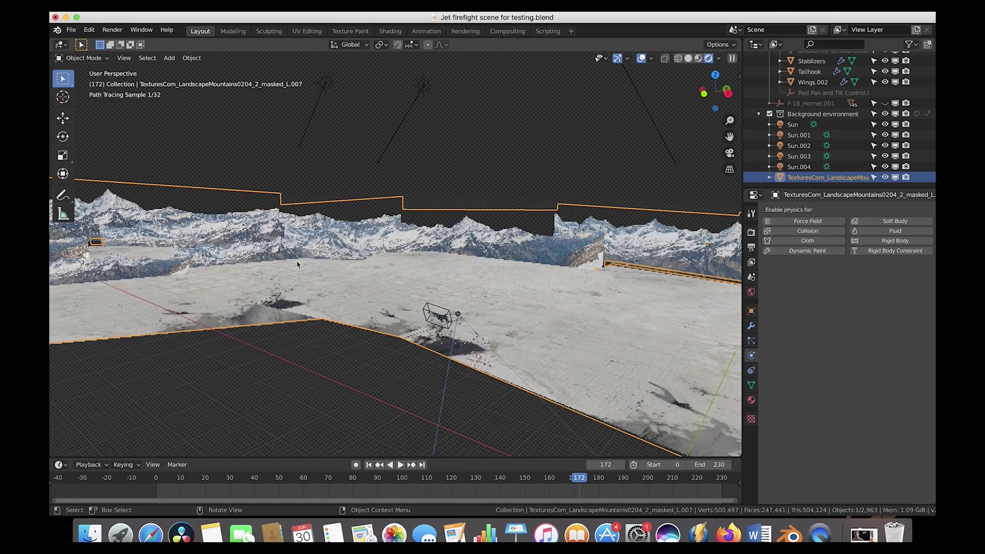
Step: Examine how the mountain image planes and snowy ground are arranged around the jet from different angles
middle_click_drag(297, 264, 466, 258)
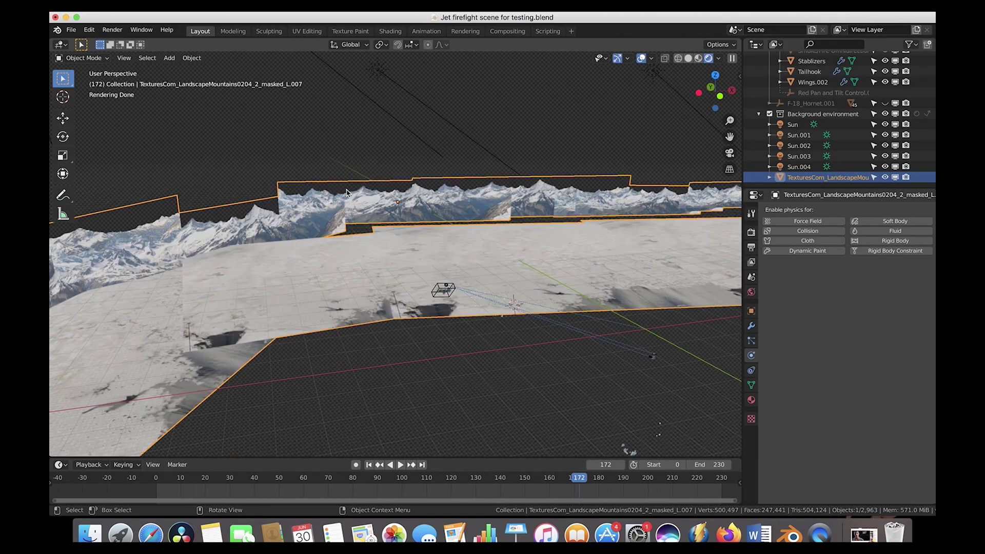
left_click(288, 176)
scroll(288, 176, "up", 1)
left_click(391, 219)
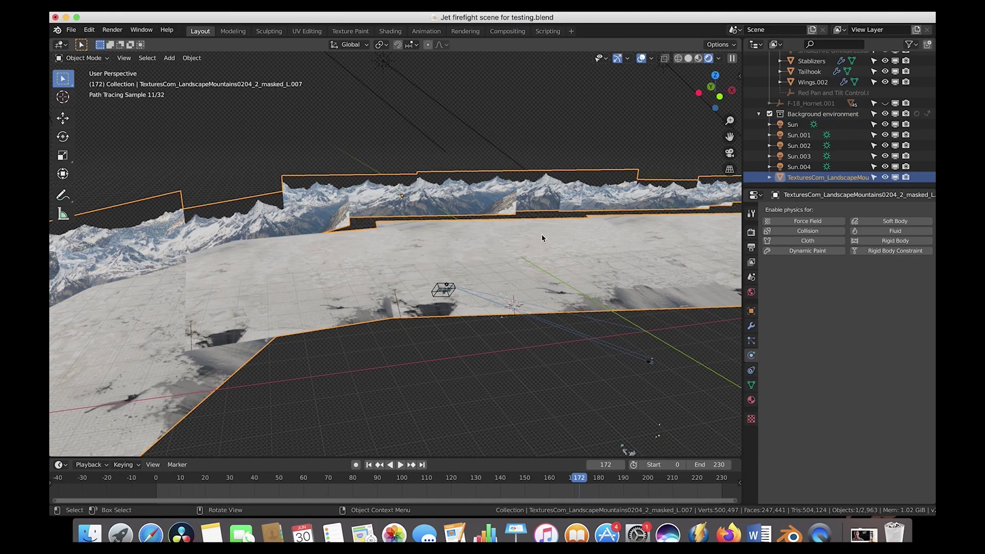
scroll(543, 238, "left", 5)
scroll(543, 238, "left", 1)
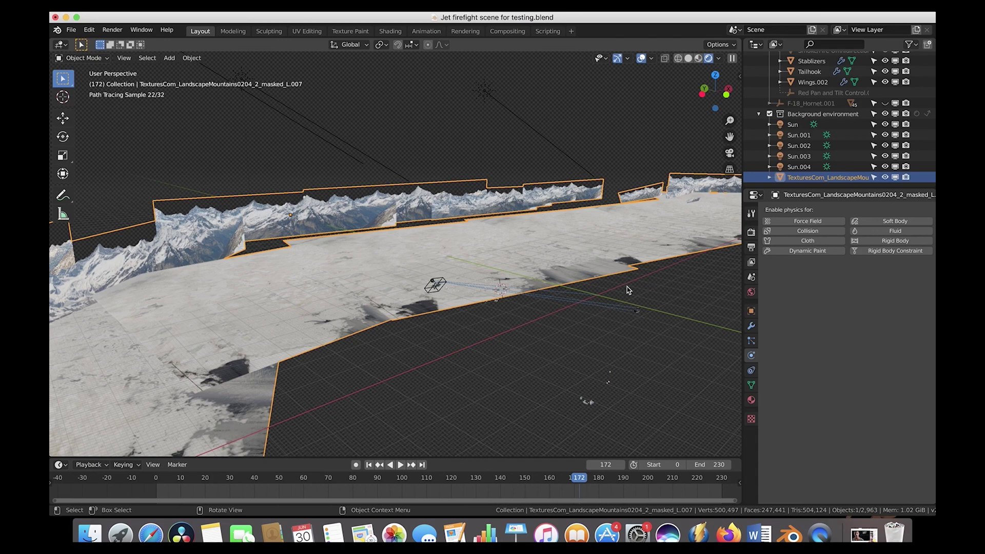
Step: Review the mountain material's image texture links to the Principled BSDF in the Shading workspace, and return to the Layout workspace
left_click(390, 31)
scroll(541, 405, "down", 1)
scroll(540, 405, "up", 1)
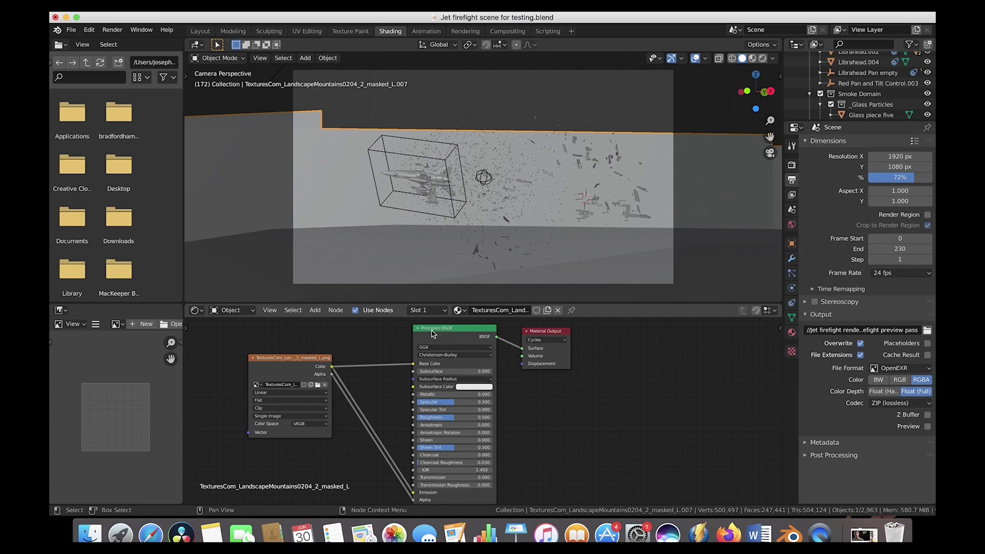
scroll(404, 389, "down", 1)
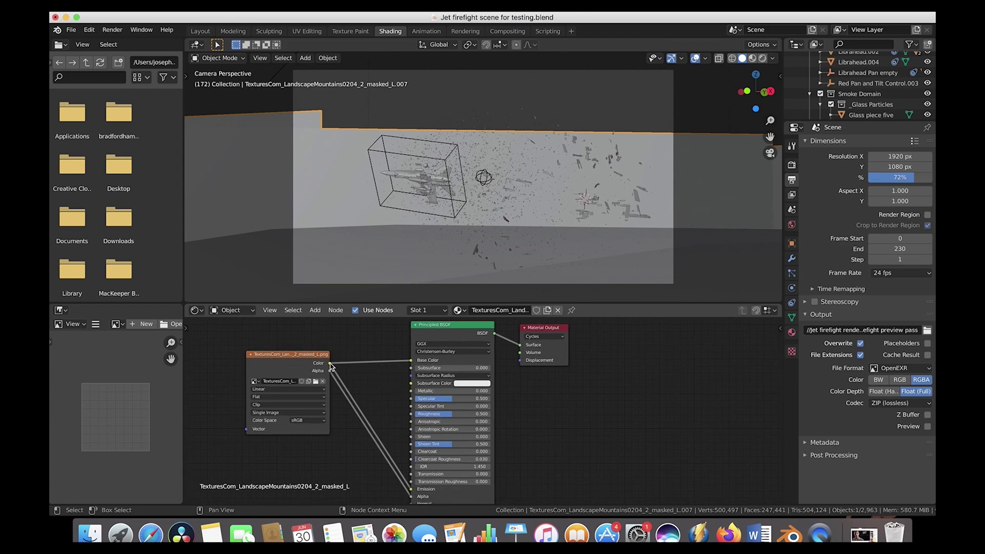
scroll(375, 411, "down", 3)
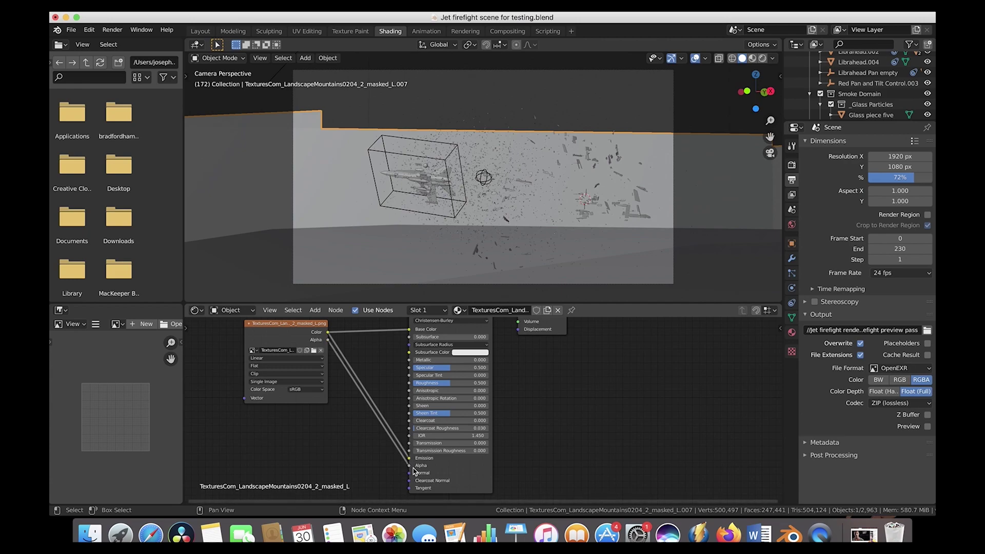
scroll(432, 465, "up", 2)
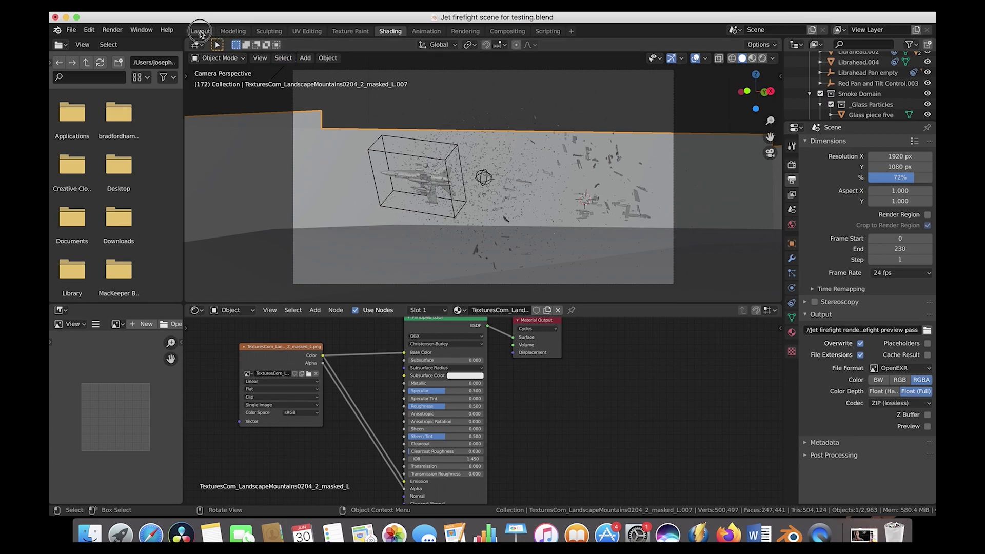
left_click(200, 31)
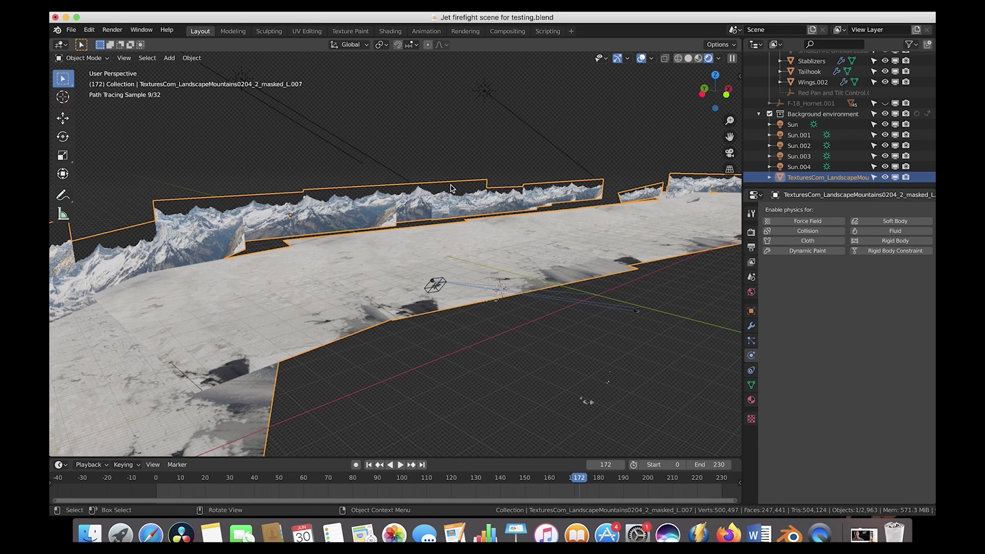
Step: Examine the mountain backdrop and snowy ground from outside, and return to the camera view of the jet
middle_click_drag(452, 188, 422, 183)
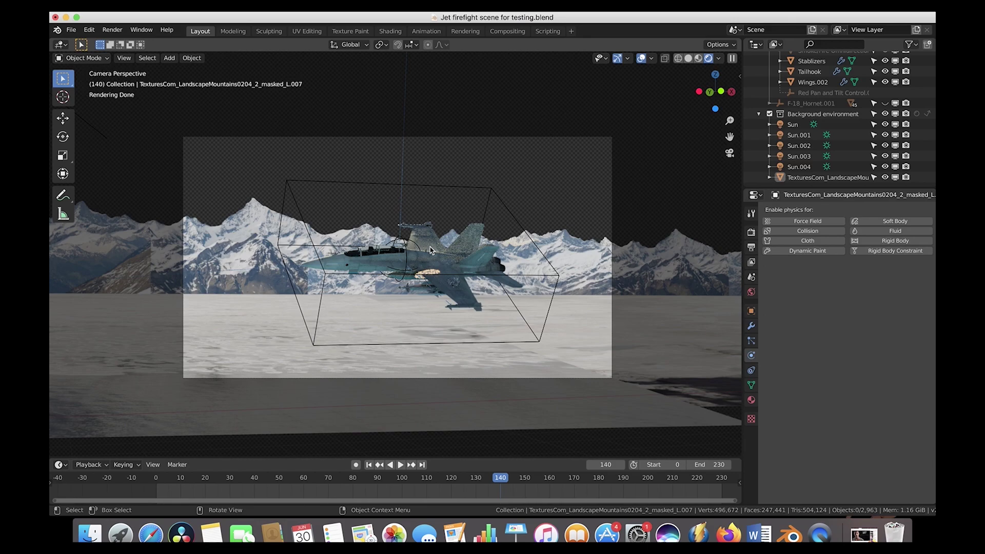
scroll(311, 273, "left", 5)
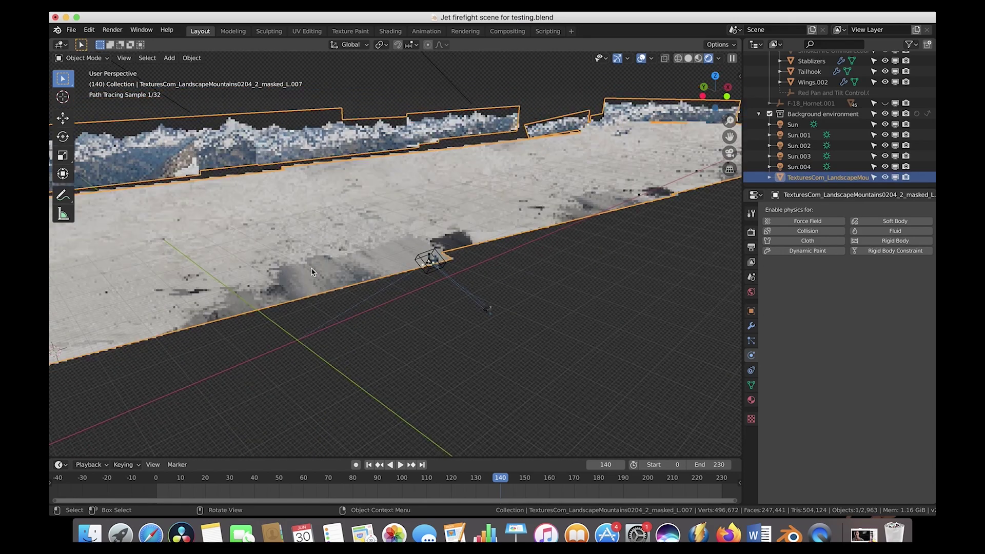
scroll(312, 272, "right", 10)
middle_click_drag(311, 272, 580, 318)
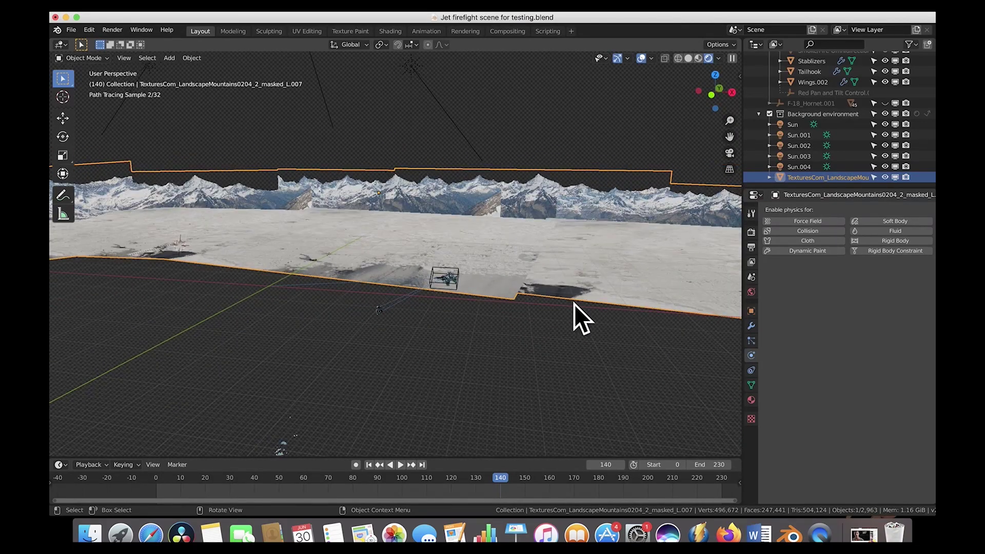
key("KP_0")
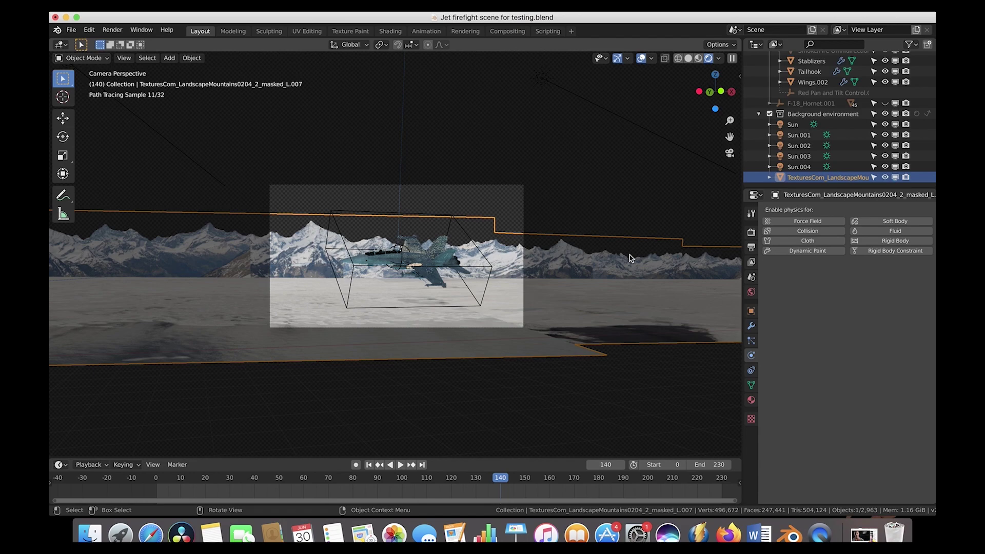